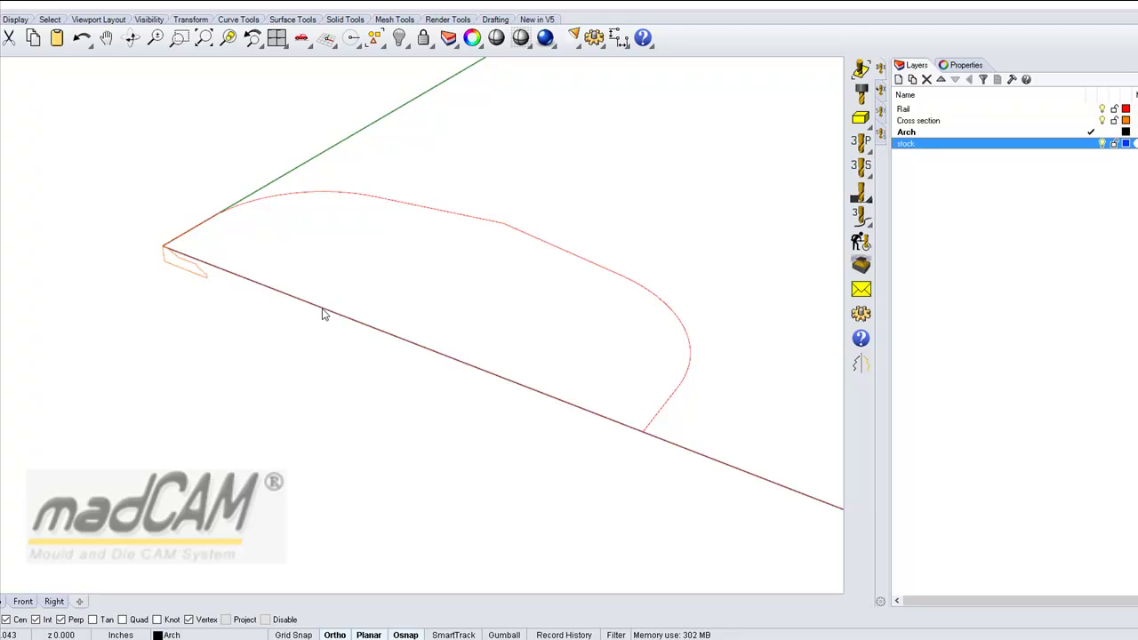
Step: Orbit and zoom around the arch rail and cross-section curves to inspect them
{"action": "right_click_drag", "start_coordinate": [315, 311], "coordinate": [388, 358]}
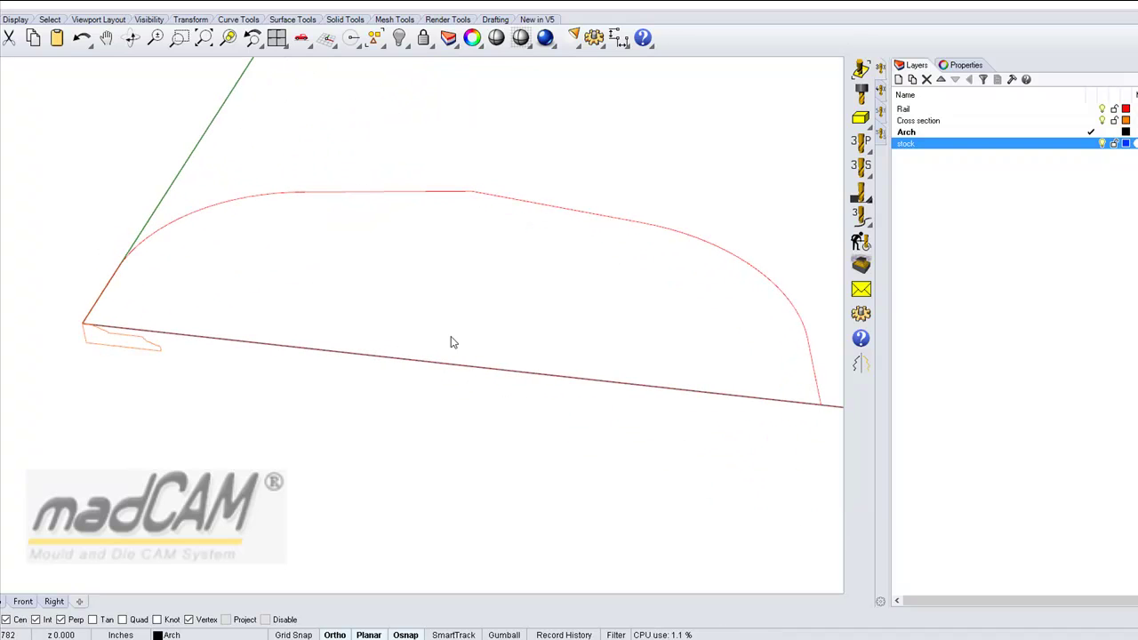
{"action": "left_click", "coordinate": [179, 222]}
{"action": "right_click_drag", "start_coordinate": [254, 249], "coordinate": [203, 210]}
{"action": "right_click_drag", "start_coordinate": [125, 268], "coordinate": [133, 178]}
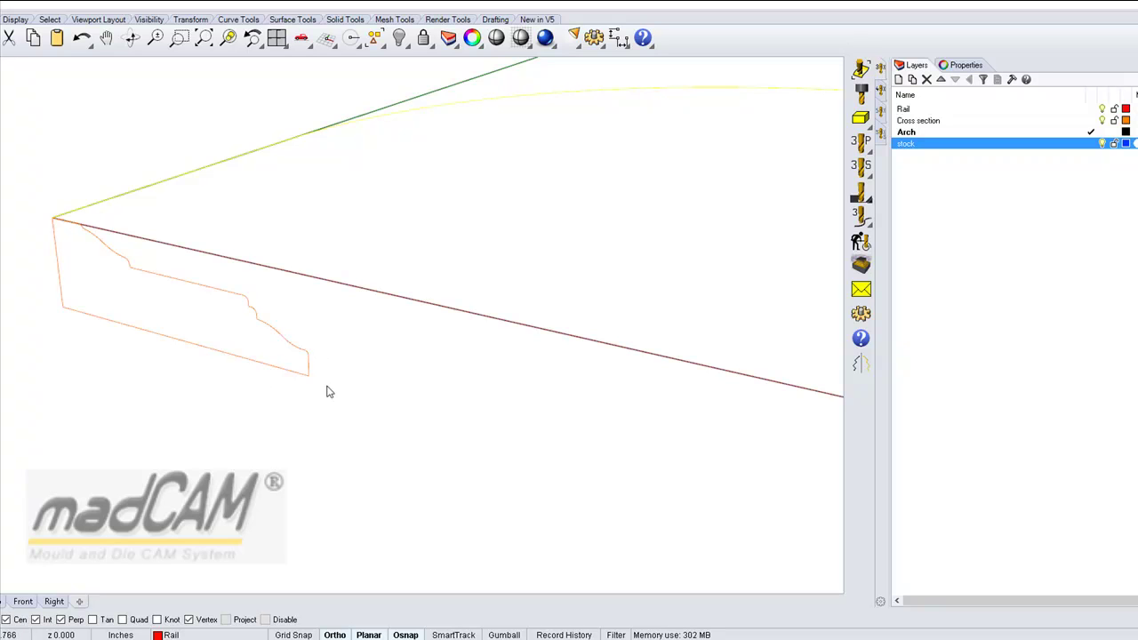
{"action": "right_click_drag", "start_coordinate": [297, 259], "coordinate": [376, 320], "text": "ctrl"}
{"action": "left_click", "coordinate": [492, 204]}
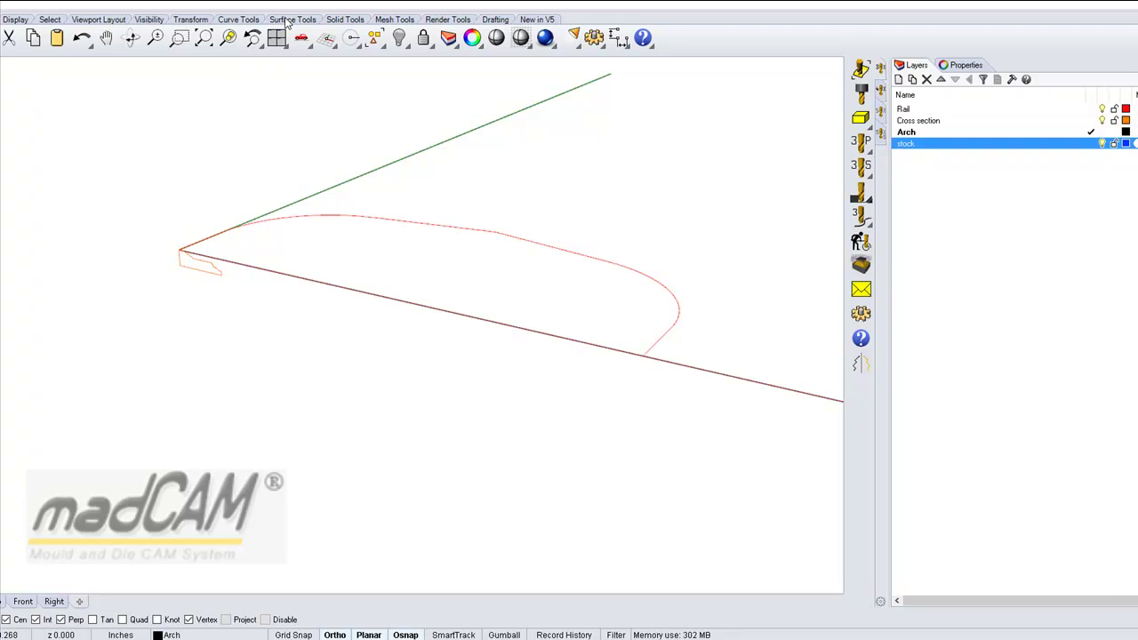
Step: Run Sweep 1 Rail with the arch rail and moulding cross-section, accepting the default options
{"action": "left_click", "coordinate": [288, 20]}
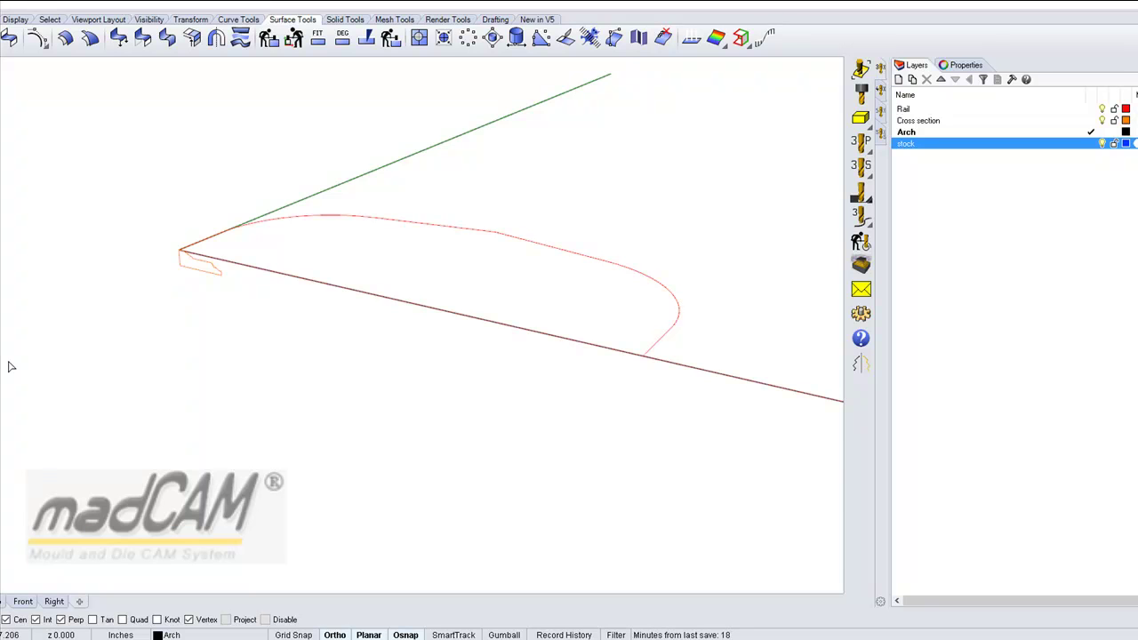
{"action": "left_click", "coordinate": [372, 221]}
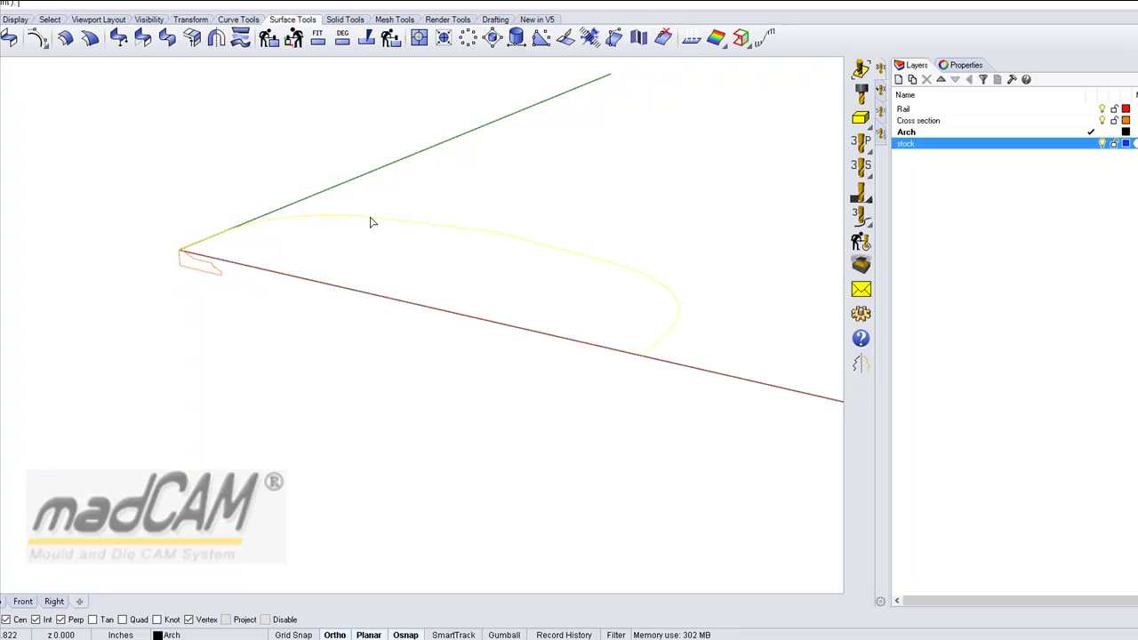
{"action": "left_click", "coordinate": [210, 267]}
{"action": "right_click_drag", "start_coordinate": [187, 246], "coordinate": [233, 134], "text": "ctrl"}
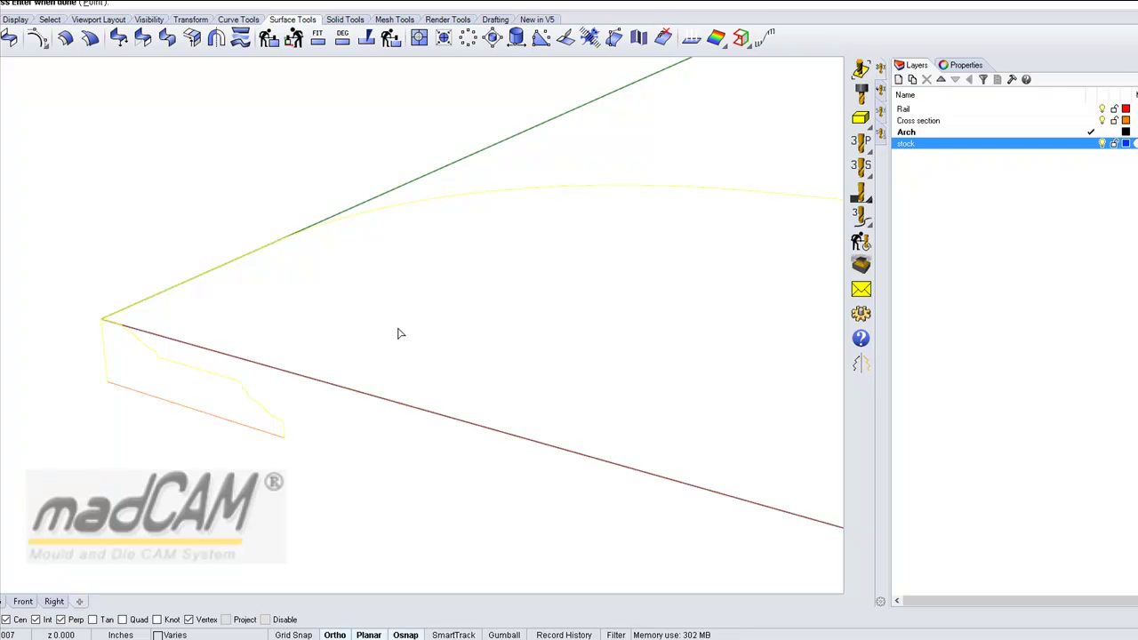
{"action": "key", "text": "Return"}
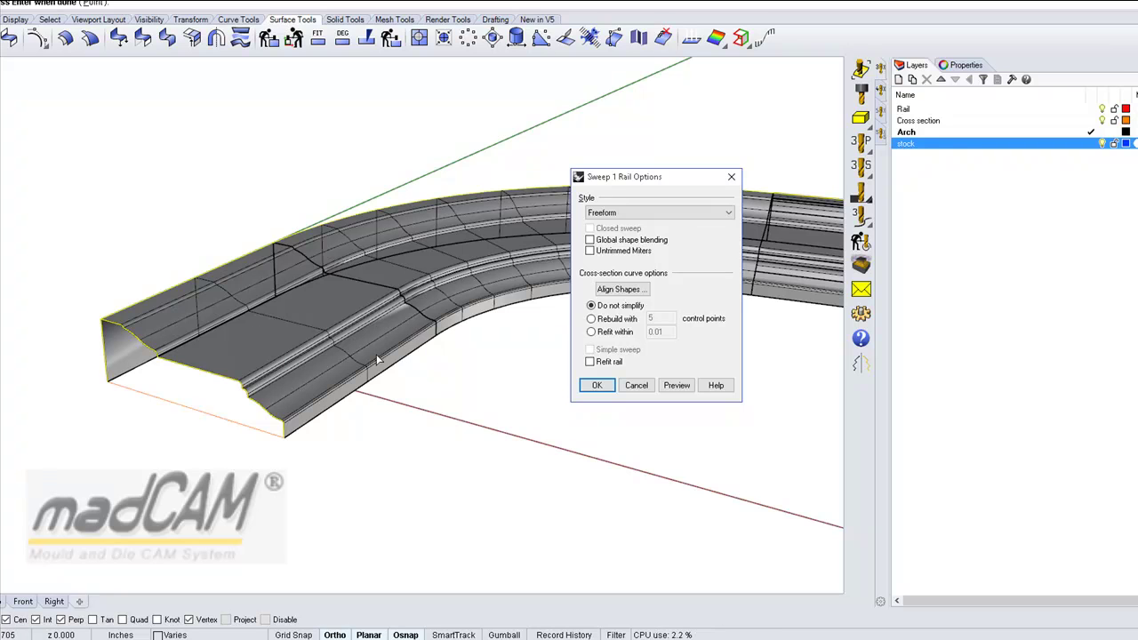
{"action": "left_click", "coordinate": [597, 385]}
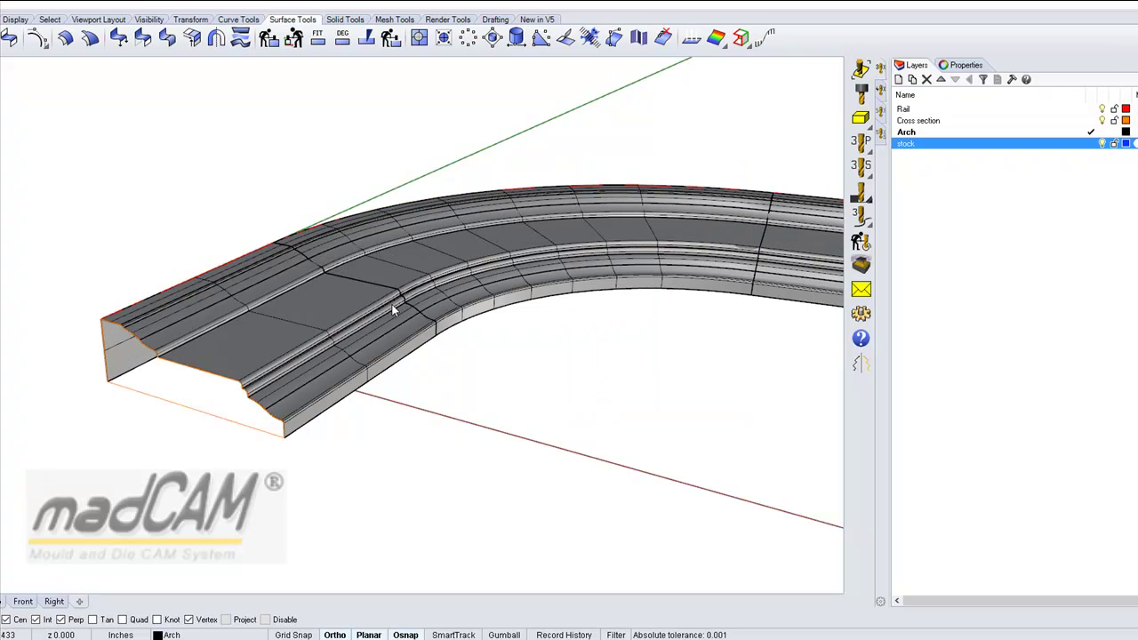
{"action": "right_click_drag", "start_coordinate": [352, 282], "coordinate": [331, 313], "text": "ctrl"}
{"action": "right_click_drag", "start_coordinate": [213, 329], "coordinate": [348, 375]}
{"action": "right_click_drag", "start_coordinate": [93, 334], "coordinate": [128, 264]}
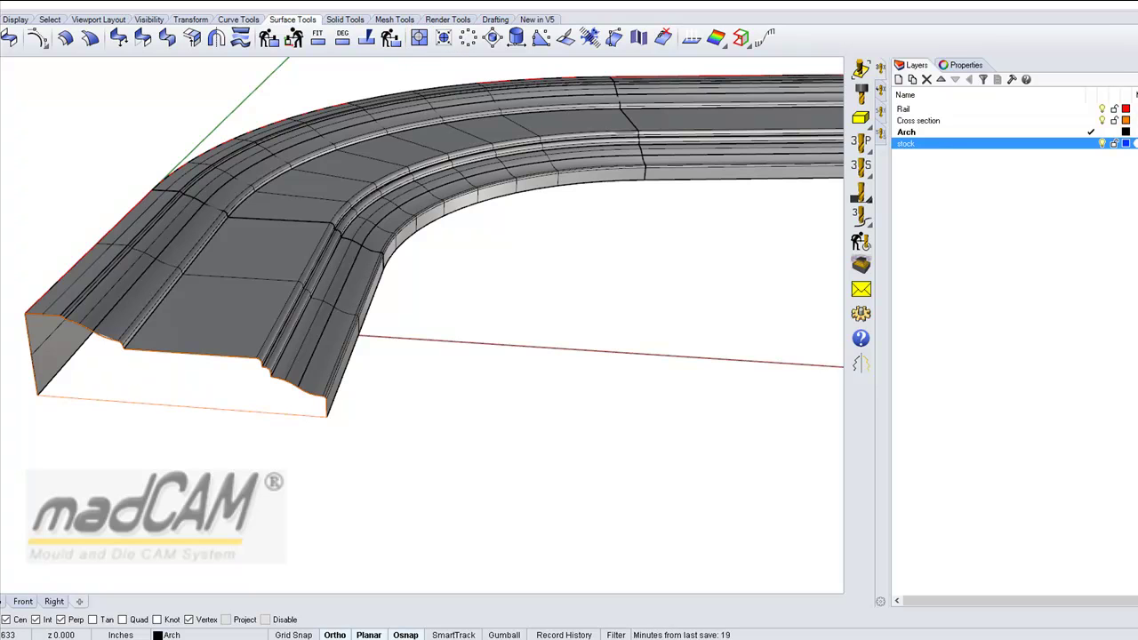
Step: Create a planar end surface from the cross-section curve at the moulding's start
{"action": "left_click", "coordinate": [108, 346]}
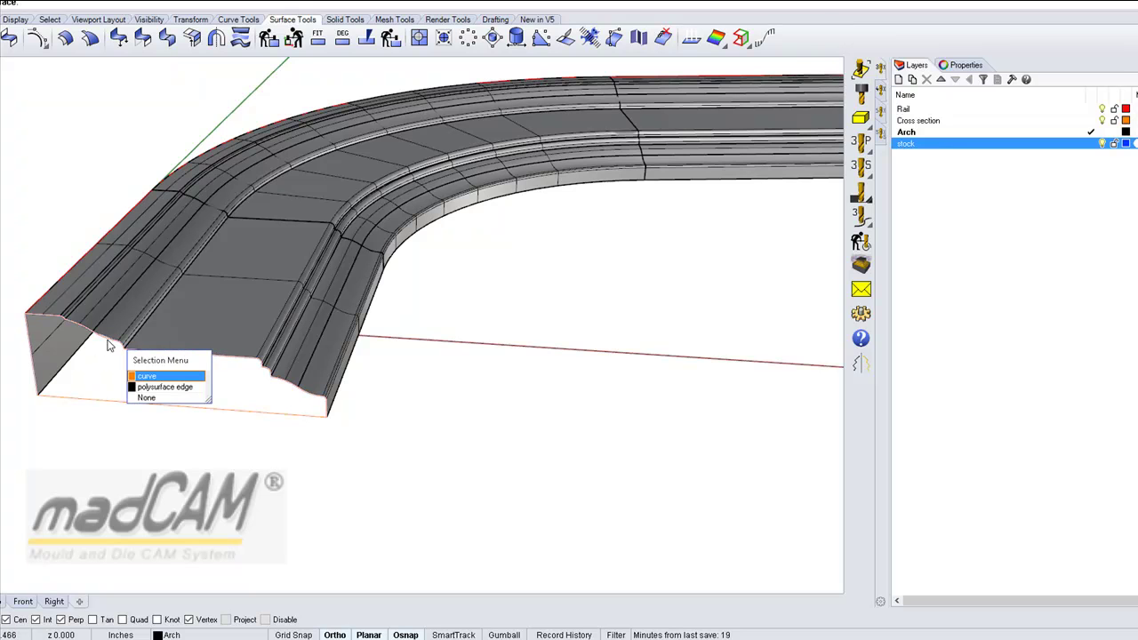
{"action": "left_click", "coordinate": [144, 377]}
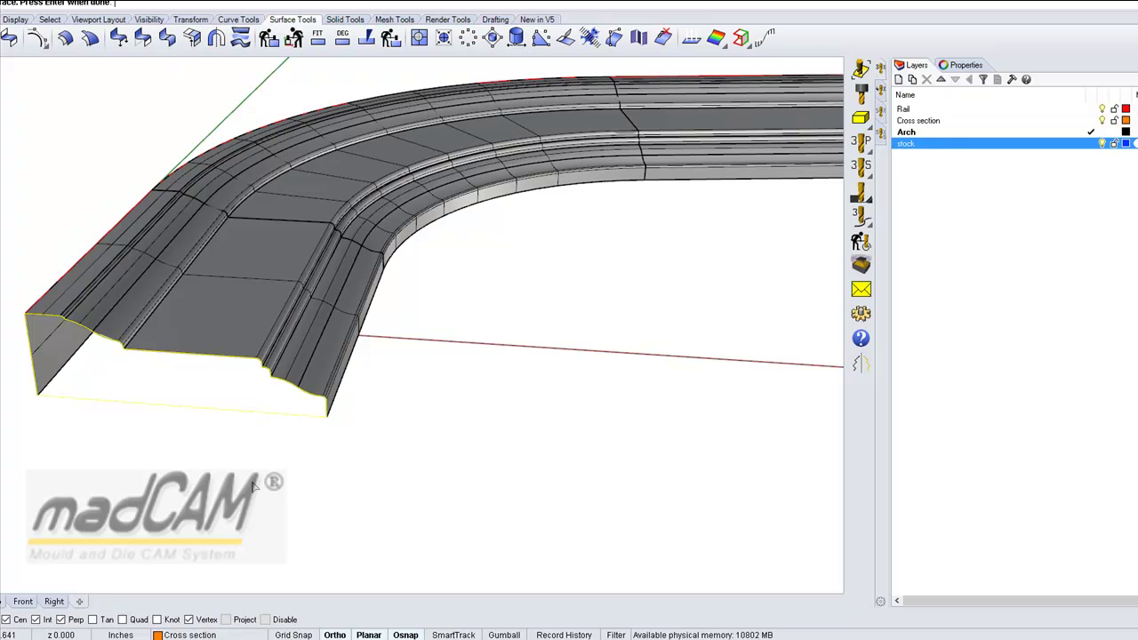
{"action": "key", "text": "Return"}
Step: Orbit to a side-on view and inspect the new start end face
{"action": "right_click_drag", "start_coordinate": [282, 500], "coordinate": [204, 473]}
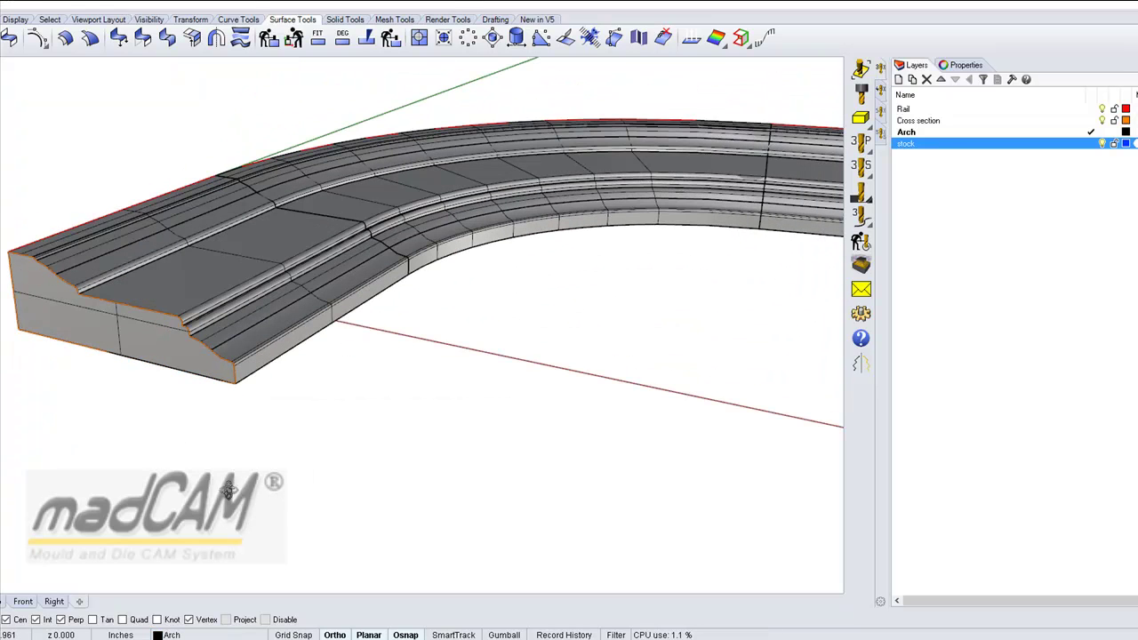
{"action": "left_click", "coordinate": [123, 343]}
{"action": "right_click_drag", "start_coordinate": [123, 342], "coordinate": [183, 383]}
{"action": "scroll", "coordinate": [157, 388], "scroll_direction": "down", "scroll_amount": 6}
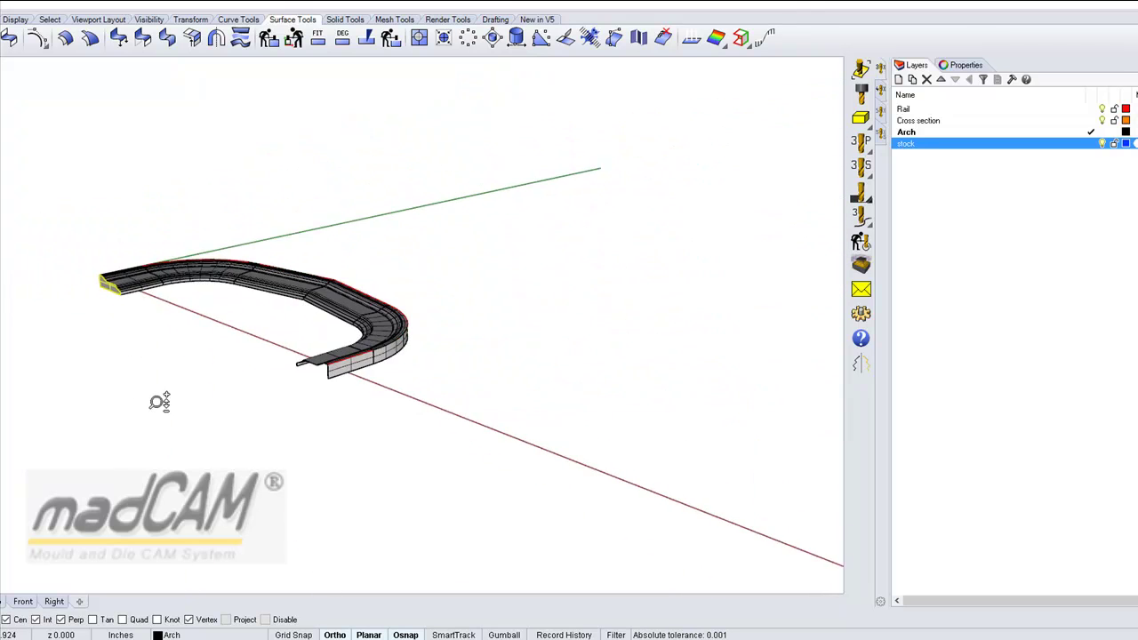
{"action": "right_click_drag", "start_coordinate": [183, 383], "coordinate": [285, 421]}
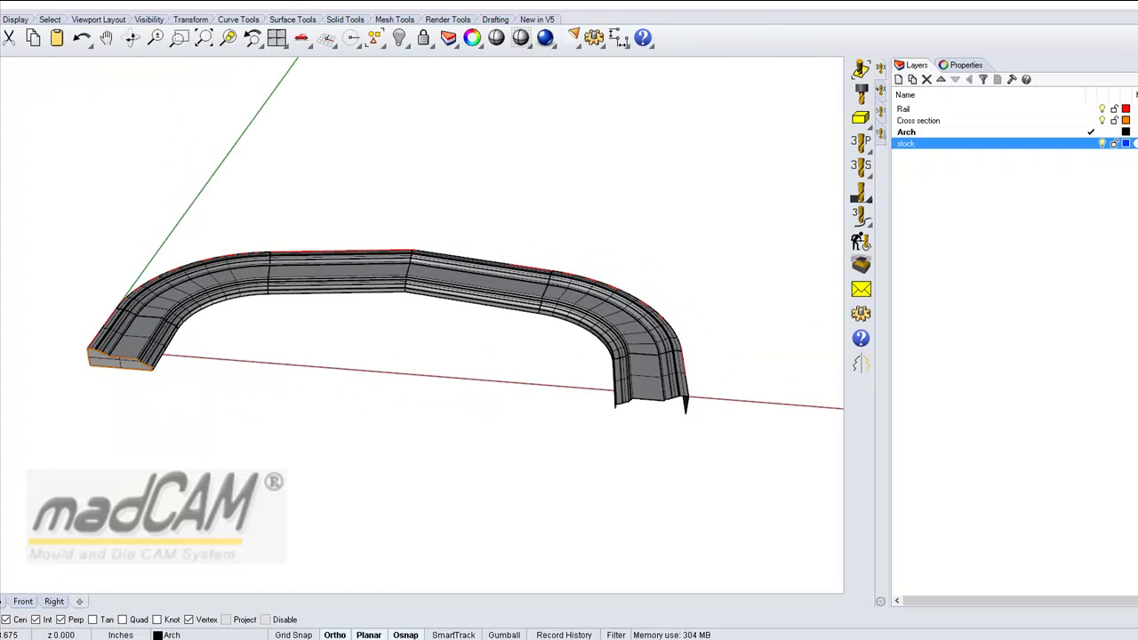
Step: Draw a helper line from the cross-section end point to the moulding's far end
{"action": "left_click", "coordinate": [152, 371]}
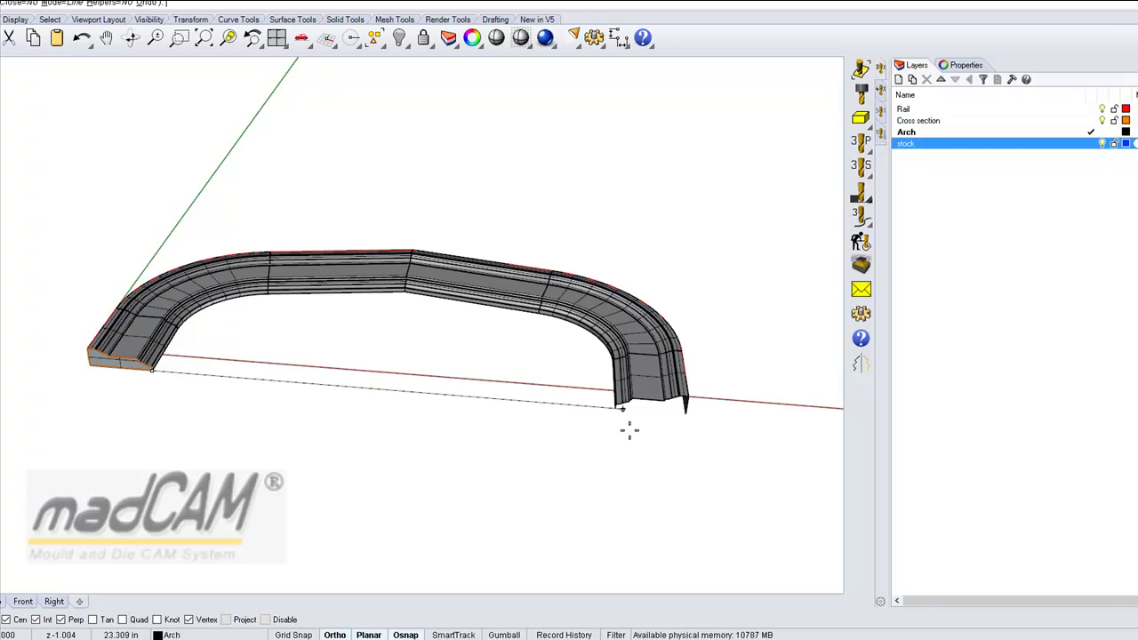
{"action": "left_click", "coordinate": [616, 410]}
{"action": "right_click", "coordinate": [617, 422]}
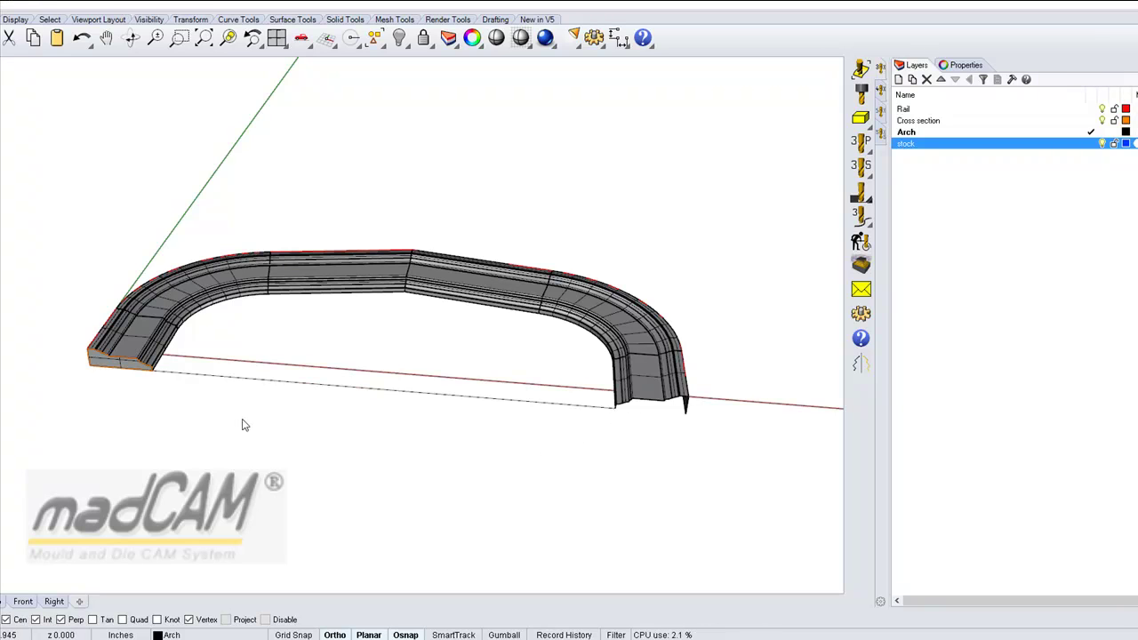
Step: Mirror the start end face about the helper line's midpoint onto the far end
{"action": "left_click", "coordinate": [119, 369]}
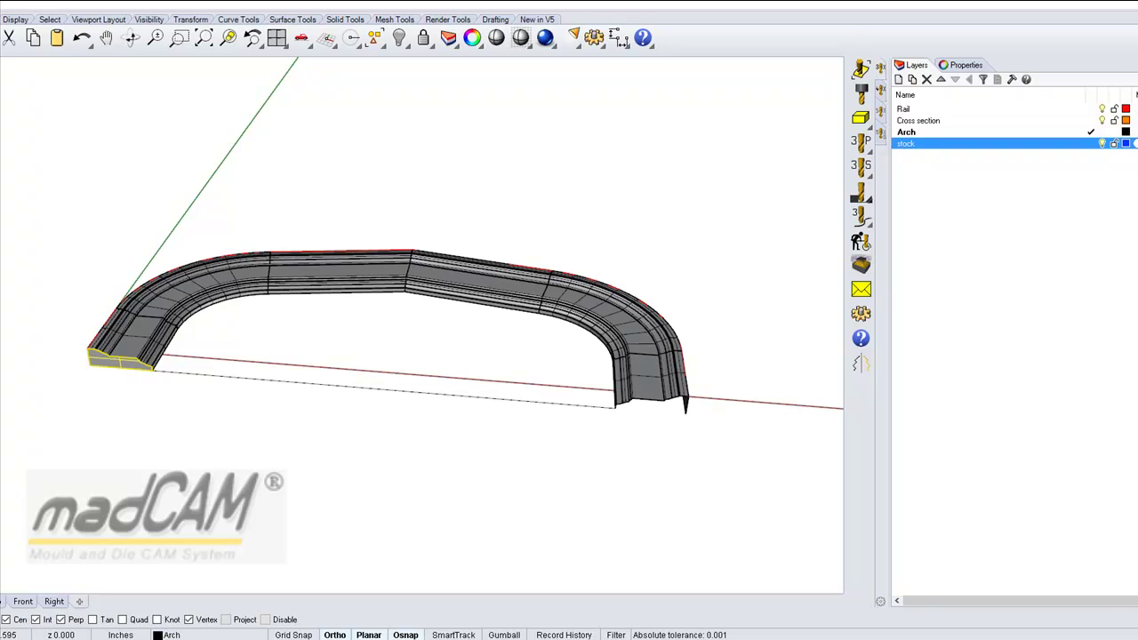
{"action": "key", "text": "Return"}
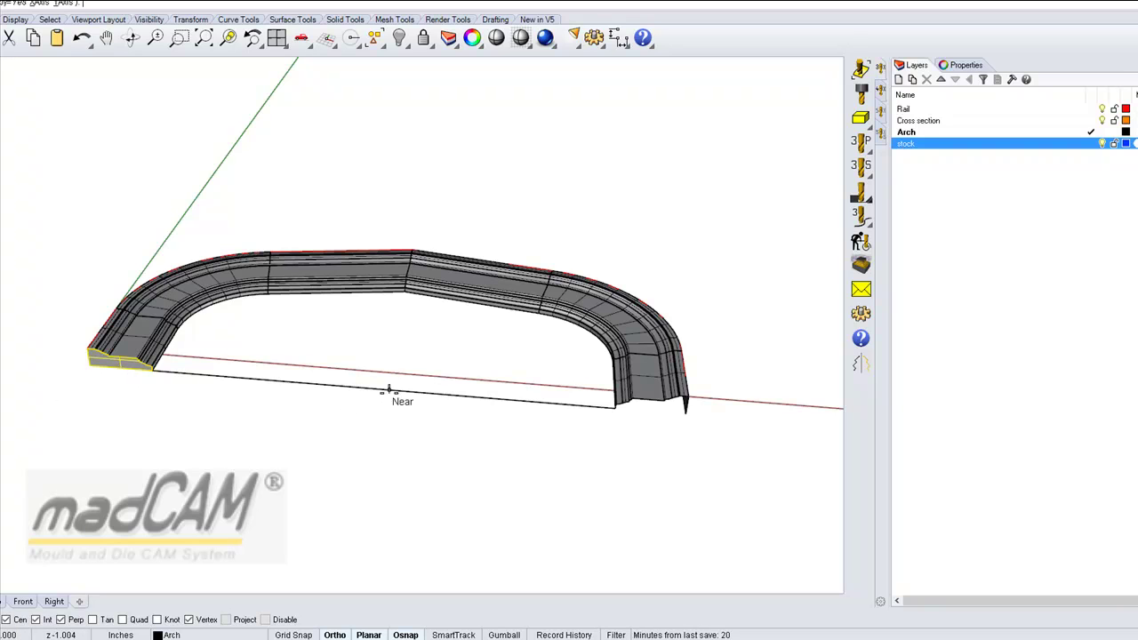
{"action": "left_click", "coordinate": [378, 391]}
{"action": "left_click", "coordinate": [384, 468]}
{"action": "key", "text": "Escape"}
{"action": "right_click_drag", "start_coordinate": [569, 501], "coordinate": [569, 432]}
{"action": "scroll", "coordinate": [569, 432], "scroll_direction": "up", "scroll_amount": 5}
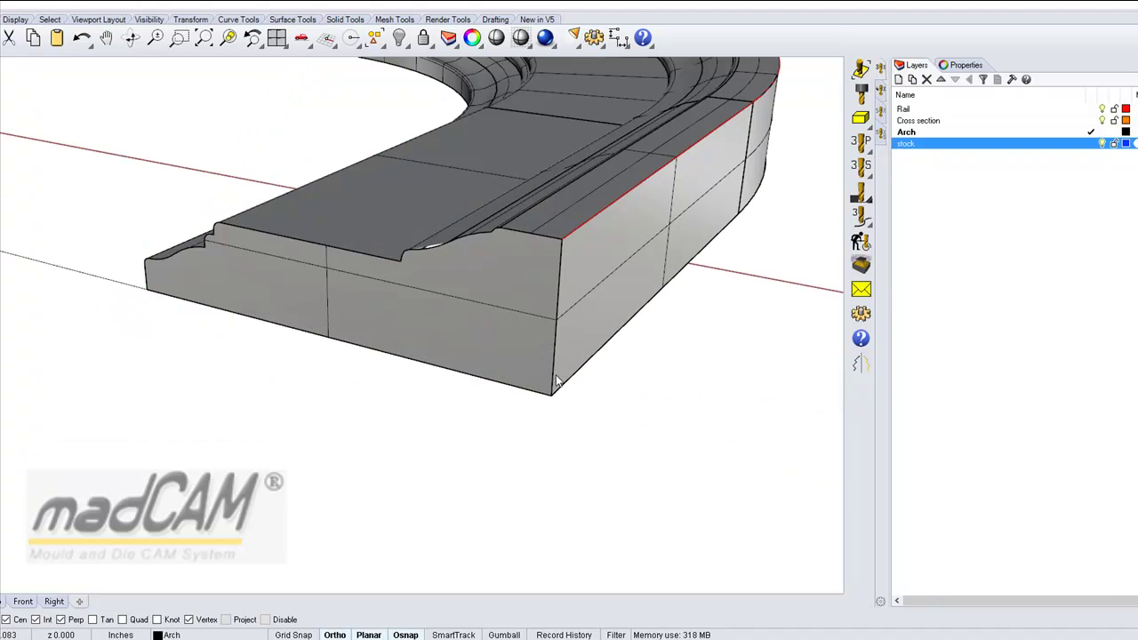
{"action": "scroll", "coordinate": [574, 430], "scroll_direction": "down", "scroll_amount": 5}
{"action": "right_click_drag", "start_coordinate": [501, 427], "coordinate": [378, 458]}
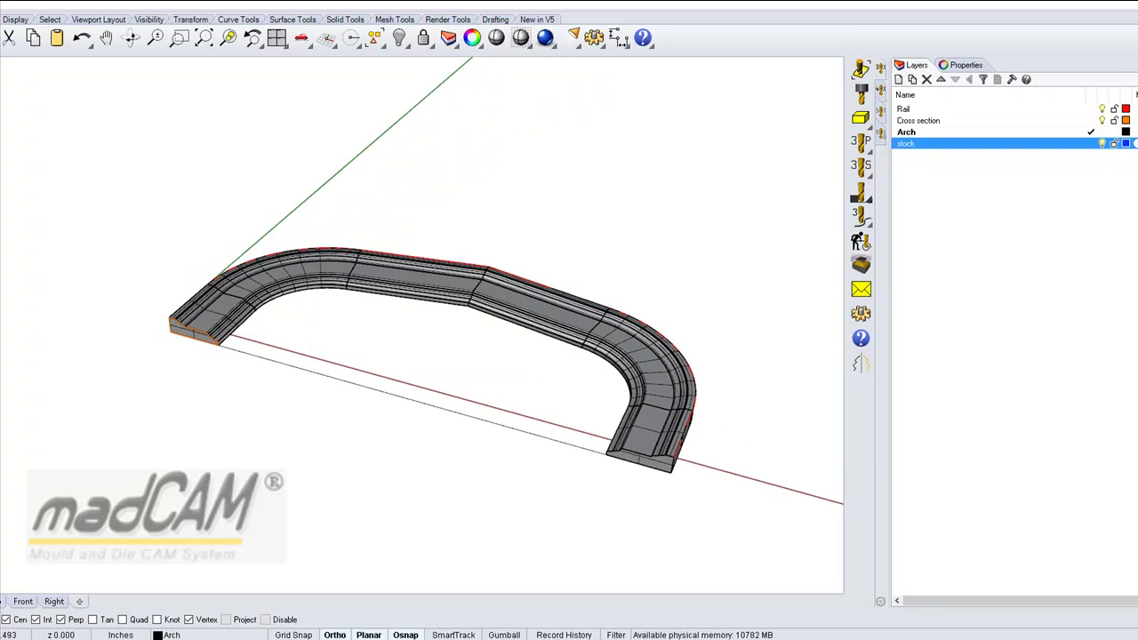
Step: Join the swept moulding and its end faces into one object
{"action": "left_click", "coordinate": [247, 307]}
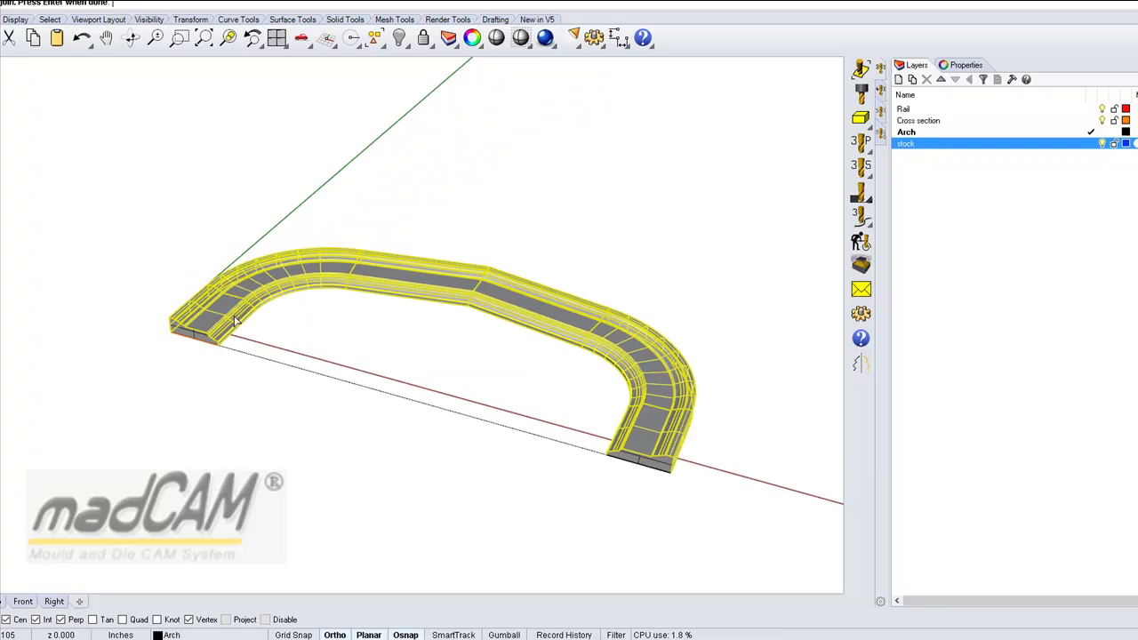
{"action": "left_click", "coordinate": [193, 340]}
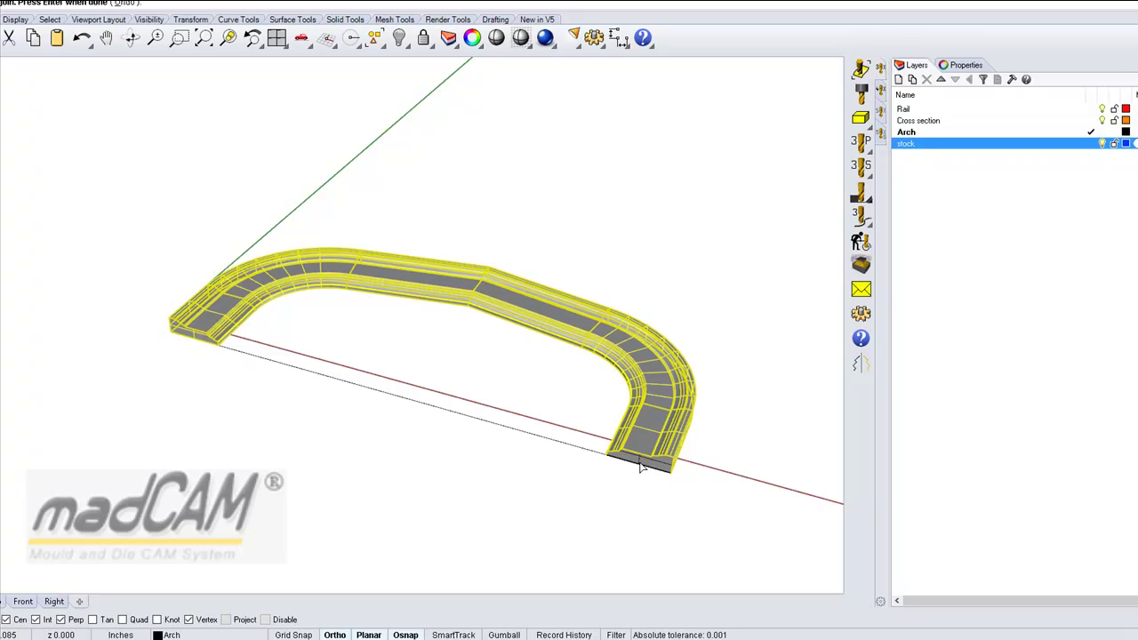
{"action": "key", "text": "Return"}
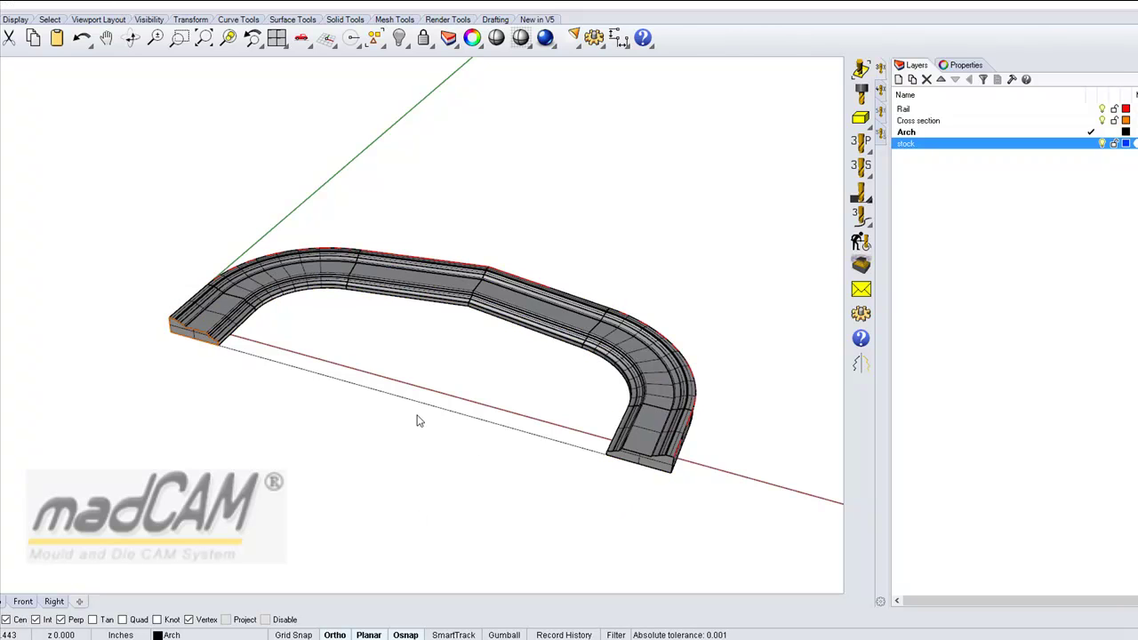
Step: Remove the helper line beneath the moulding
{"action": "left_click", "coordinate": [418, 403]}
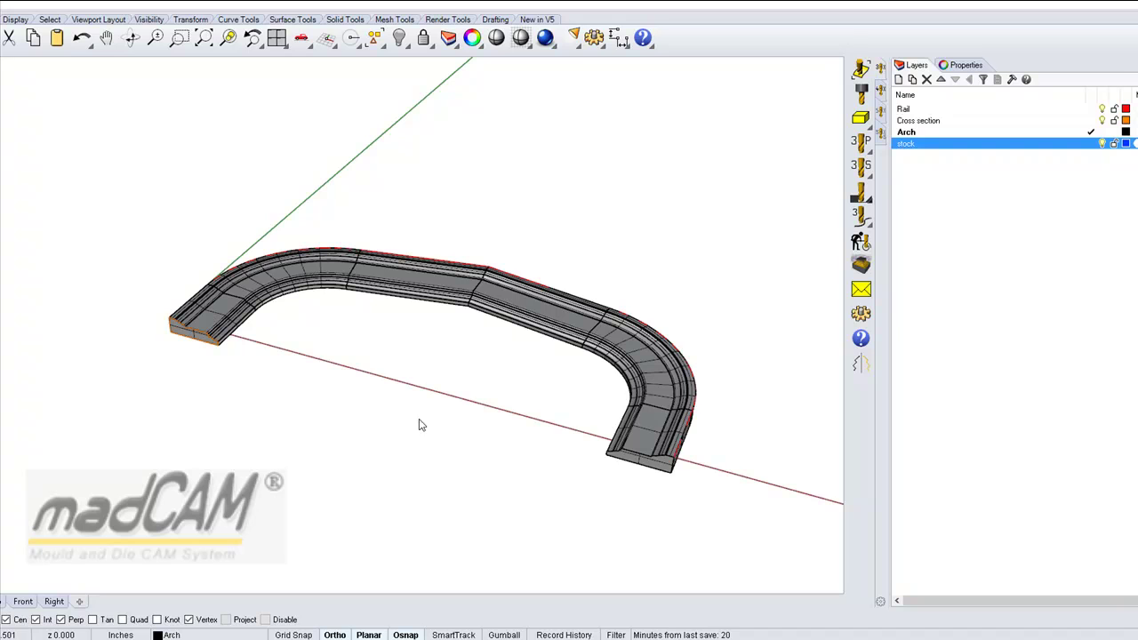
{"action": "right_click_drag", "start_coordinate": [536, 475], "coordinate": [489, 218]}
{"action": "scroll", "coordinate": [489, 219], "scroll_direction": "up", "scroll_amount": 5}
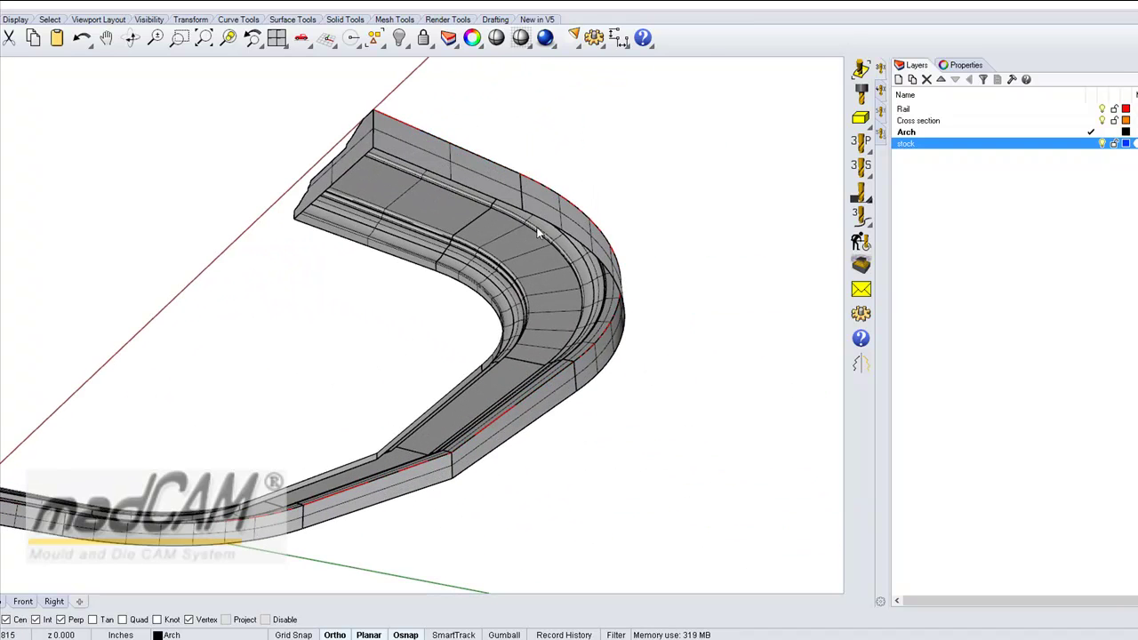
{"action": "right_click_drag", "start_coordinate": [529, 316], "coordinate": [513, 394]}
{"action": "scroll", "coordinate": [387, 351], "scroll_direction": "down", "scroll_amount": 3}
{"action": "right_click_drag", "start_coordinate": [384, 372], "coordinate": [403, 305]}
{"action": "right_click_drag", "start_coordinate": [478, 336], "coordinate": [487, 436]}
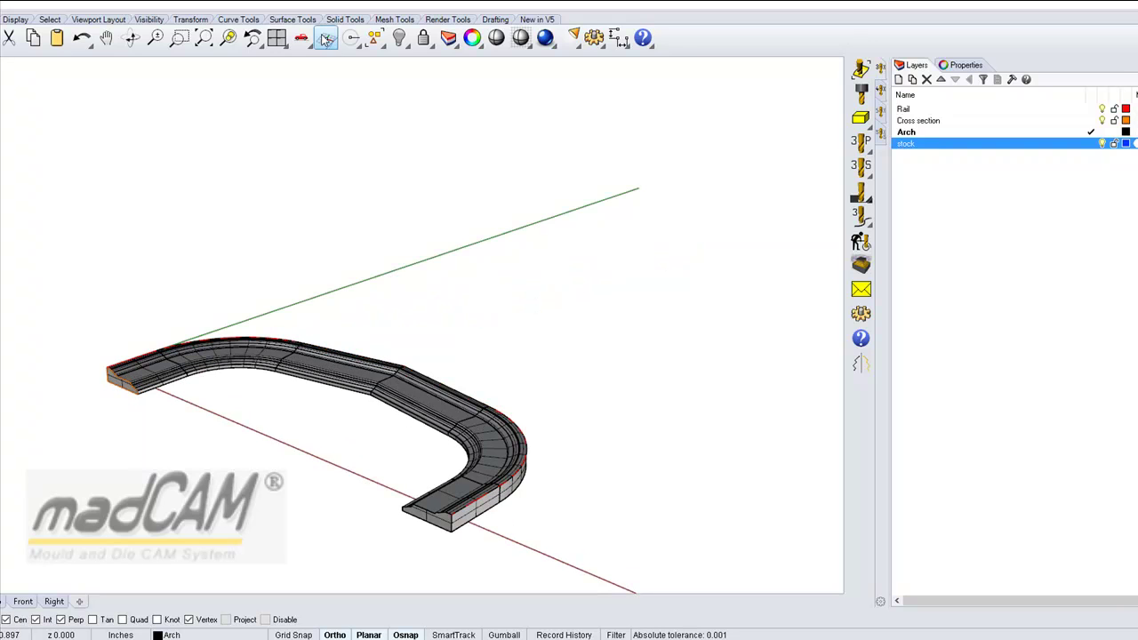
Step: Cap the moulding's planar holes to close its underside into a solid
{"action": "left_click", "coordinate": [344, 19]}
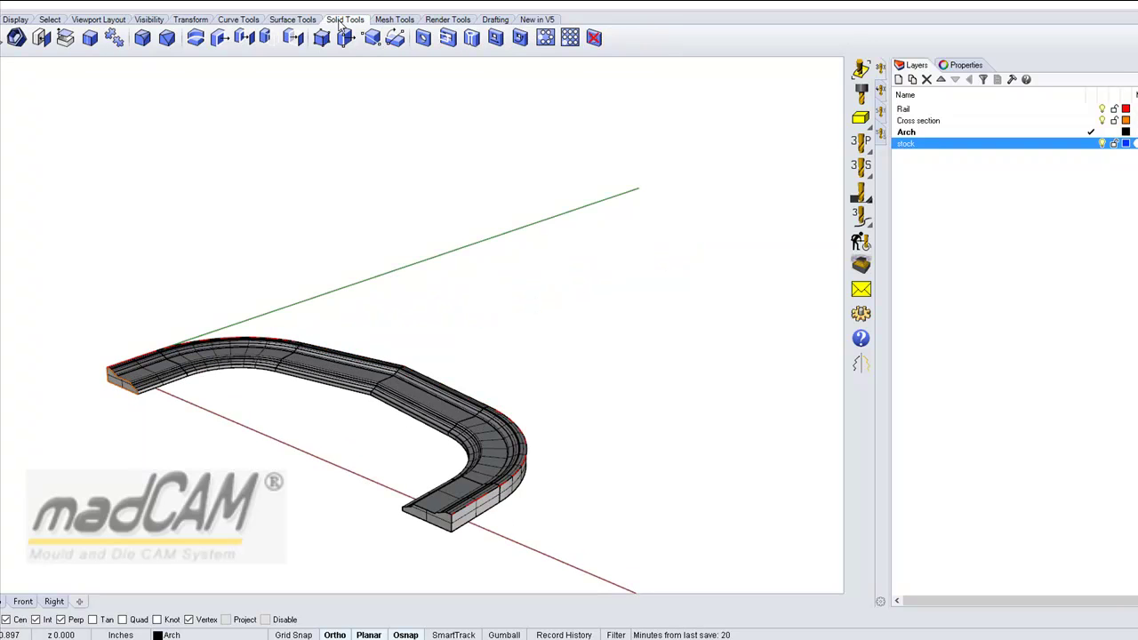
{"action": "left_click", "coordinate": [41, 38]}
{"action": "left_click", "coordinate": [352, 381]}
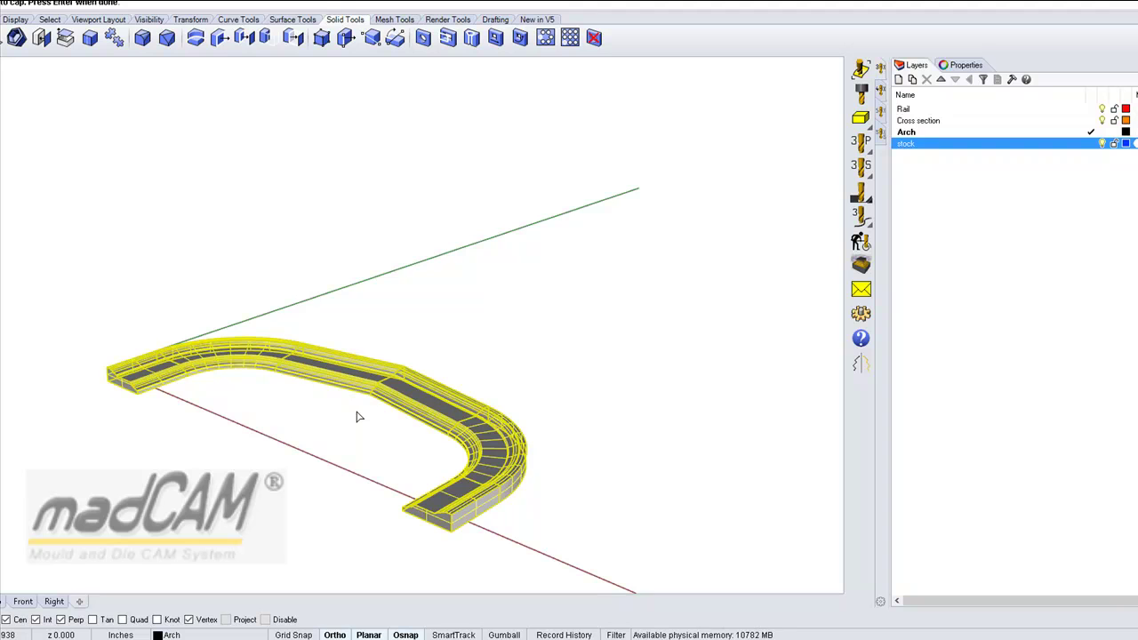
{"action": "right_click", "coordinate": [359, 411]}
Step: Orbit around the capped solid to check its underside and side profile
{"action": "right_click_drag", "start_coordinate": [471, 502], "coordinate": [469, 368]}
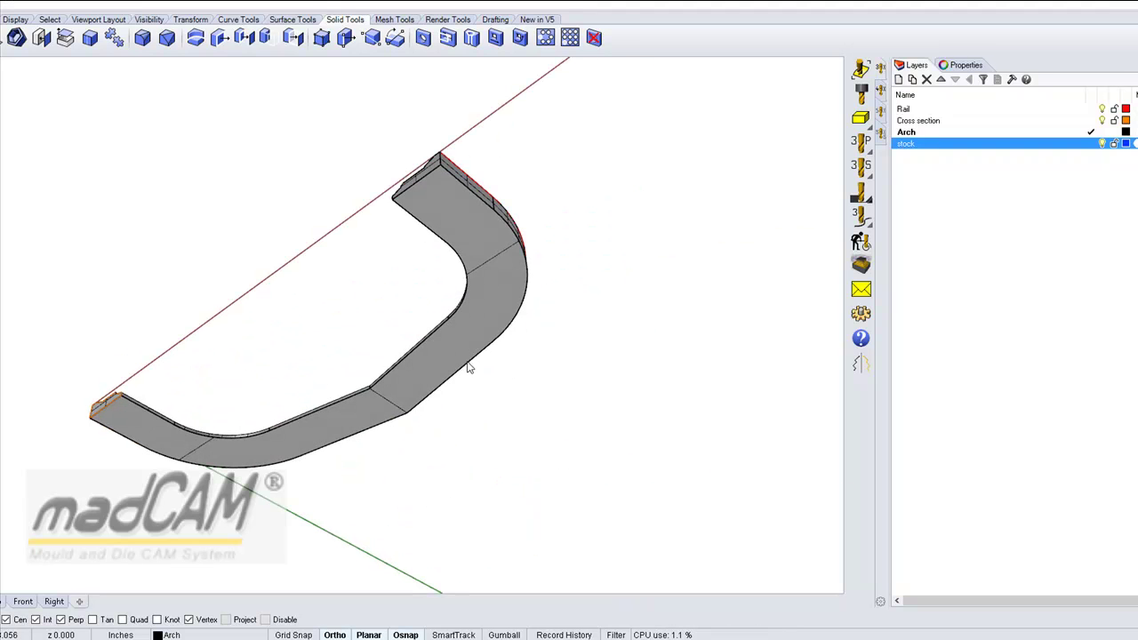
{"action": "left_click", "coordinate": [493, 253]}
{"action": "left_click", "coordinate": [482, 368]}
{"action": "right_click_drag", "start_coordinate": [483, 368], "coordinate": [444, 223]}
{"action": "scroll", "coordinate": [489, 281], "scroll_direction": "up", "scroll_amount": 3}
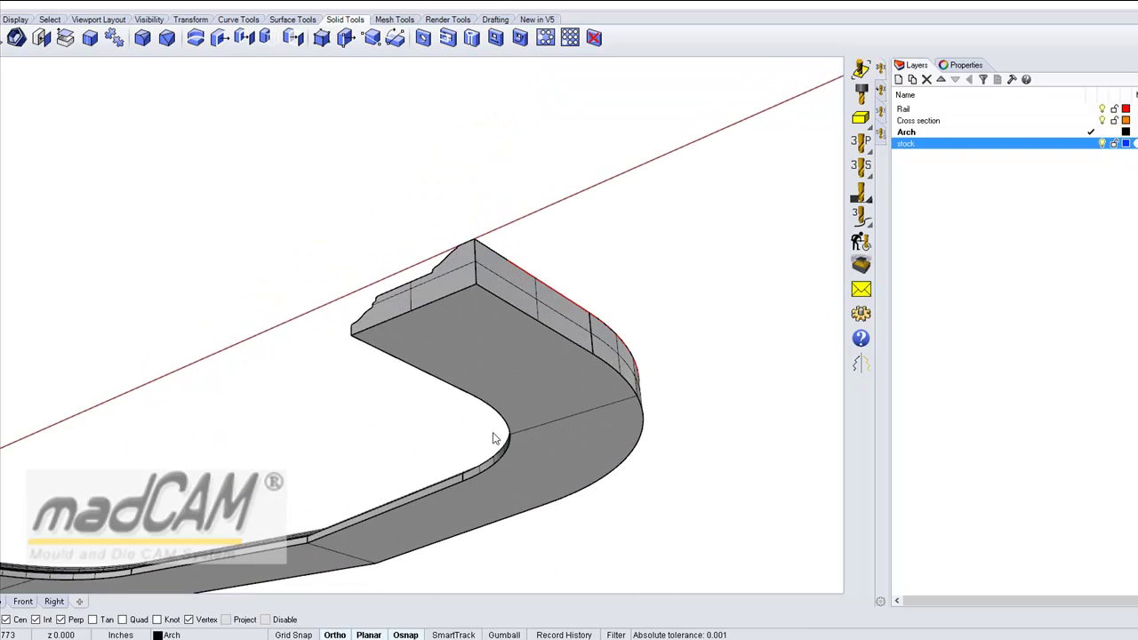
{"action": "right_click_drag", "start_coordinate": [501, 445], "coordinate": [552, 308]}
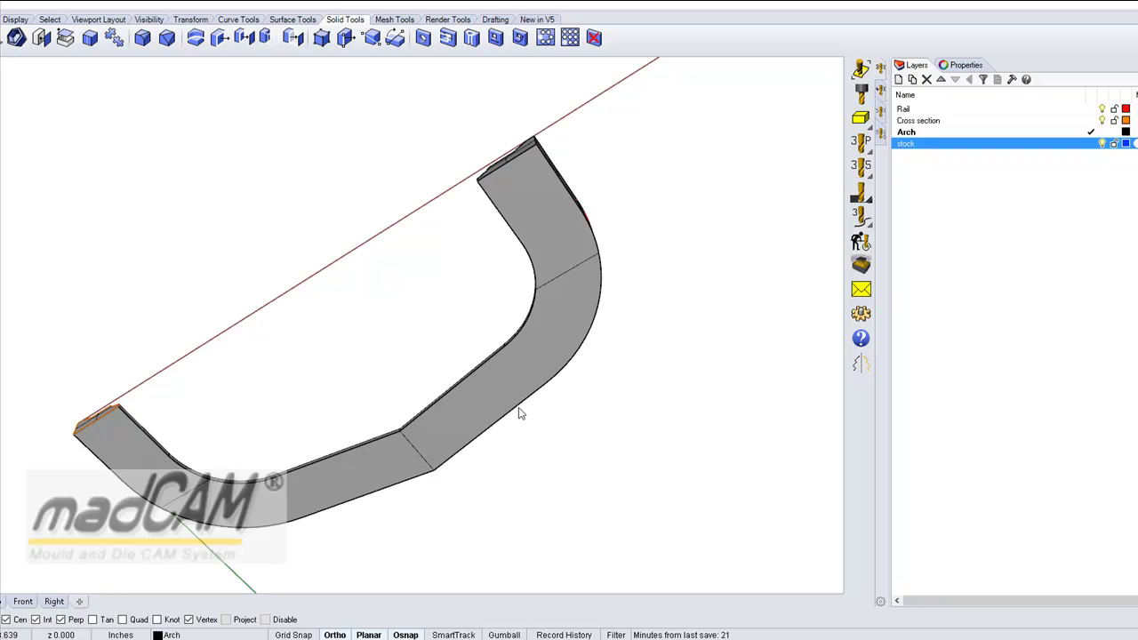
{"action": "right_click_drag", "start_coordinate": [526, 364], "coordinate": [515, 487]}
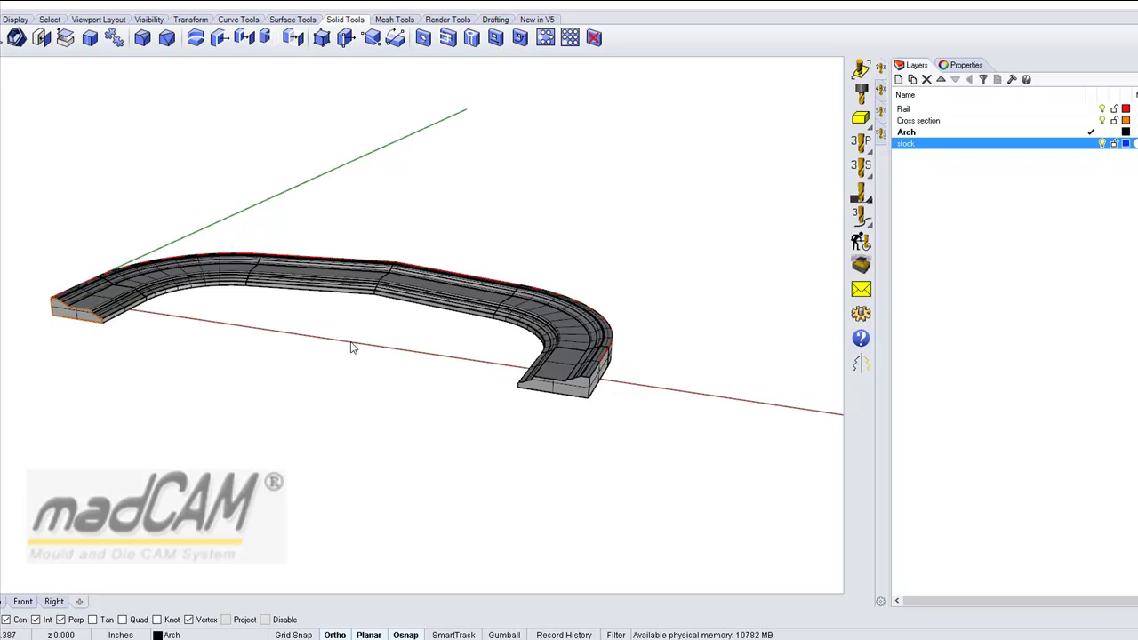
{"action": "right_click_drag", "start_coordinate": [286, 317], "coordinate": [321, 391]}
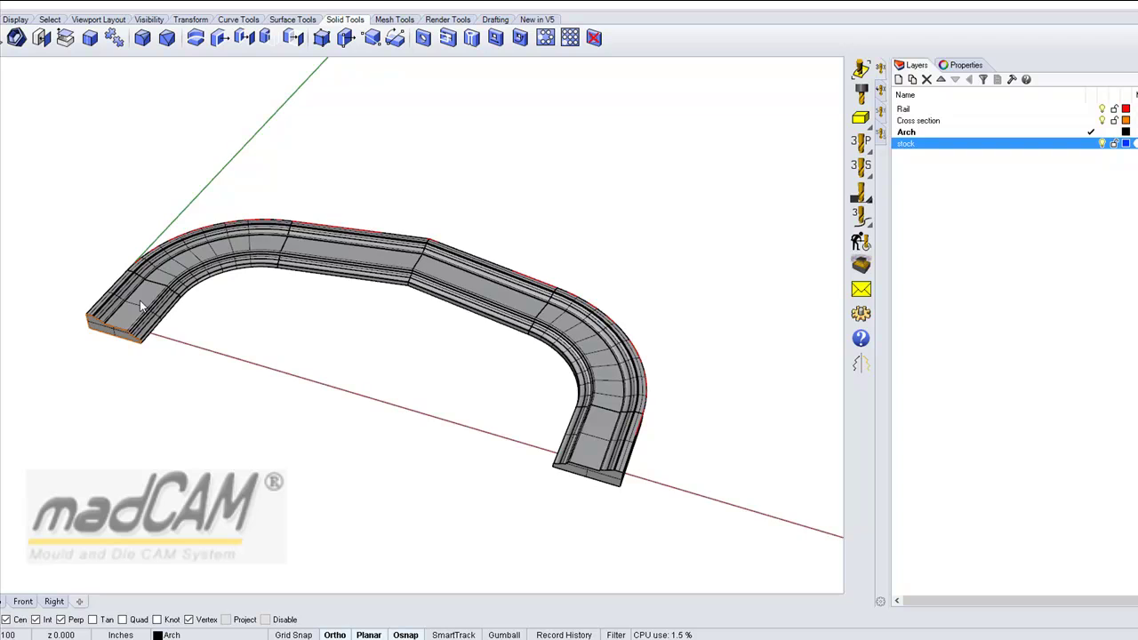
{"action": "scroll", "coordinate": [140, 299], "scroll_direction": "up", "scroll_amount": 3}
{"action": "scroll", "coordinate": [236, 341], "scroll_direction": "up", "scroll_amount": 2}
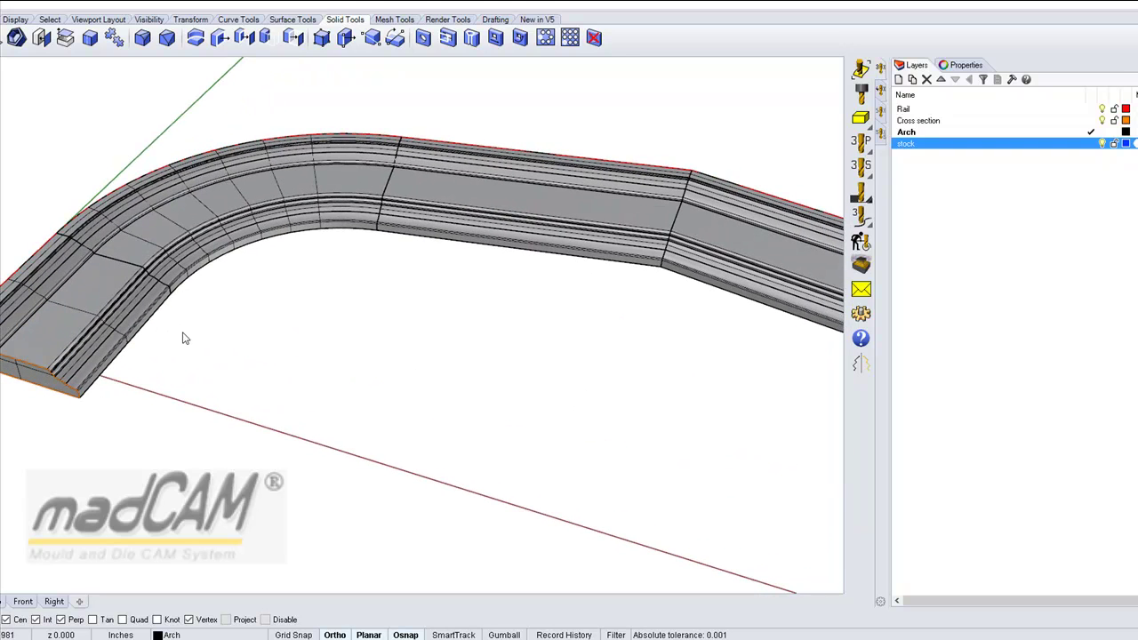
{"action": "scroll", "coordinate": [223, 338], "scroll_direction": "up", "scroll_amount": 1}
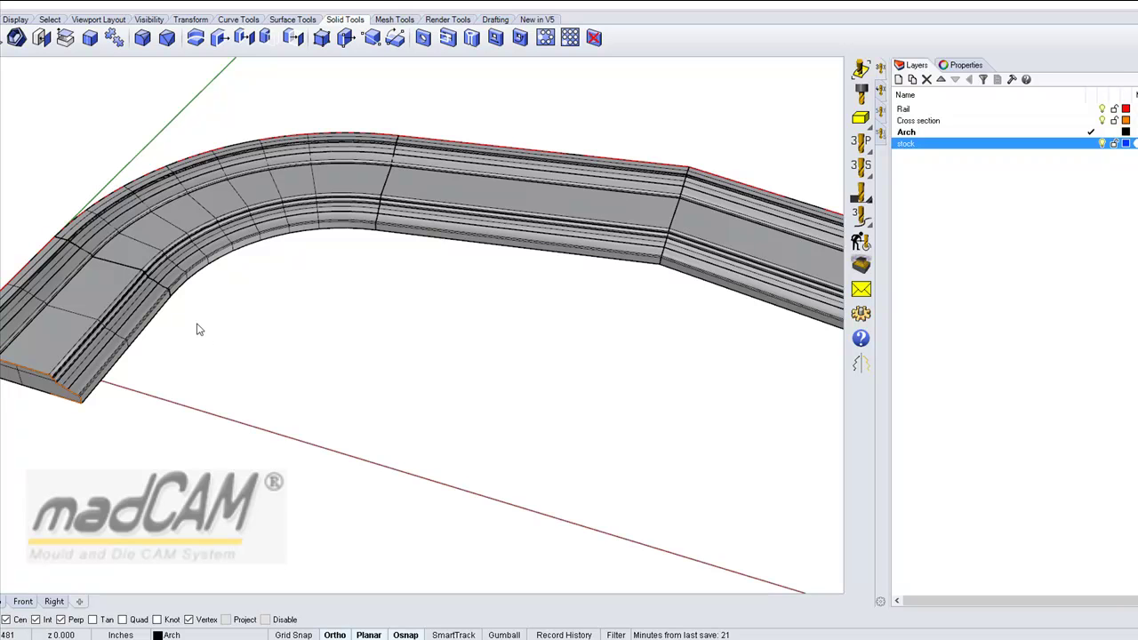
{"action": "right_click_drag", "start_coordinate": [208, 333], "coordinate": [203, 294]}
{"action": "scroll", "coordinate": [240, 318], "scroll_direction": "down", "scroll_amount": 4}
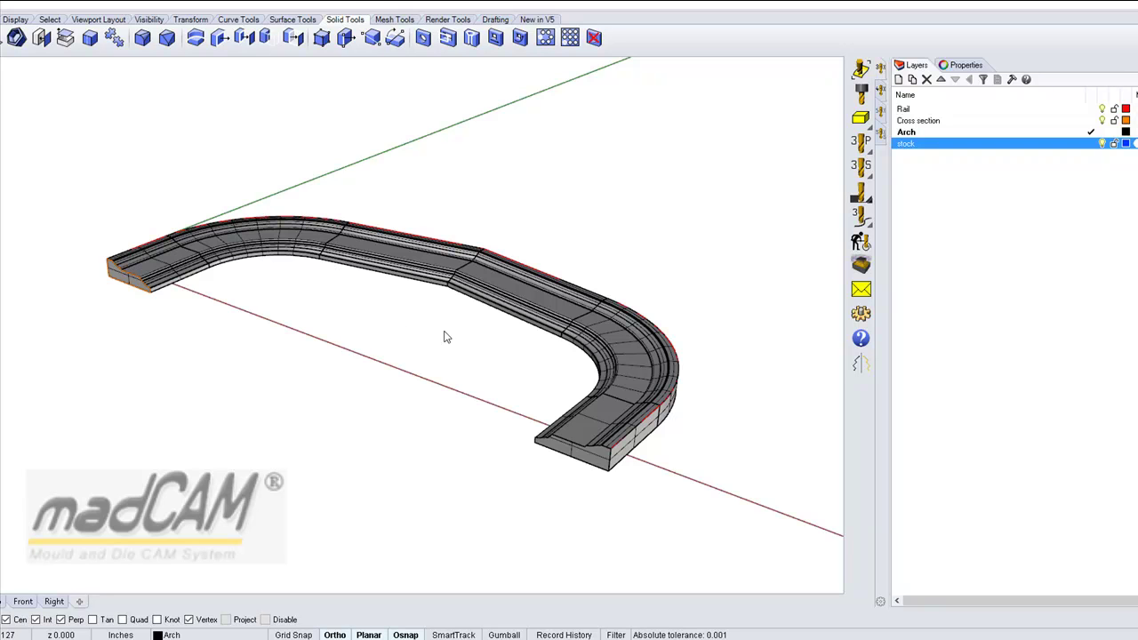
{"action": "right_click_drag", "start_coordinate": [464, 337], "coordinate": [562, 428]}
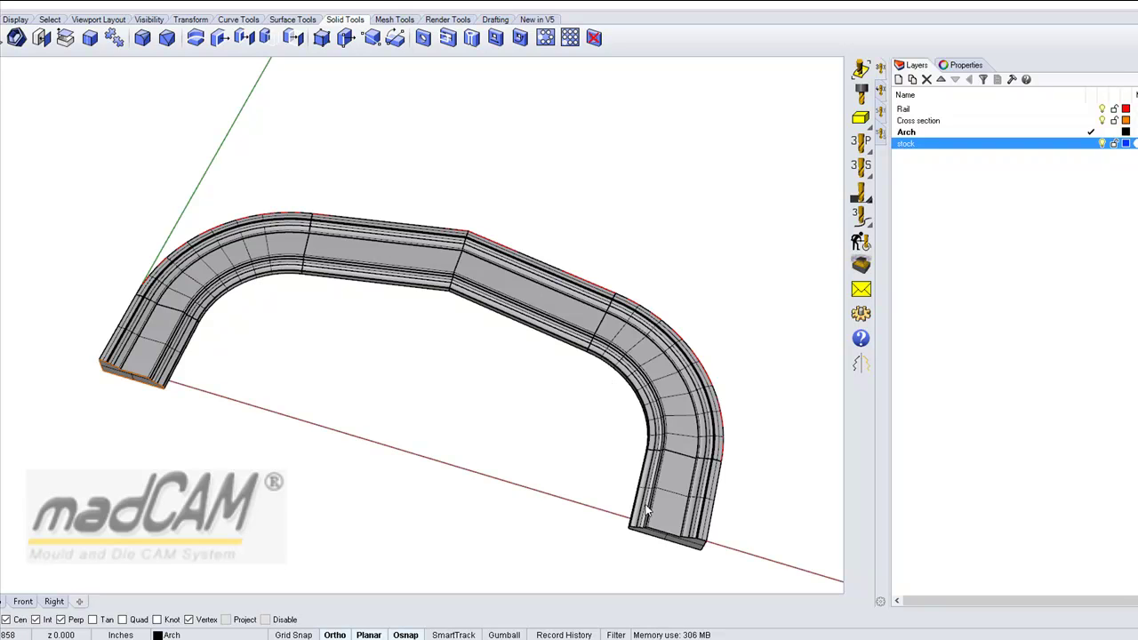
{"action": "right_click_drag", "start_coordinate": [647, 511], "coordinate": [411, 399]}
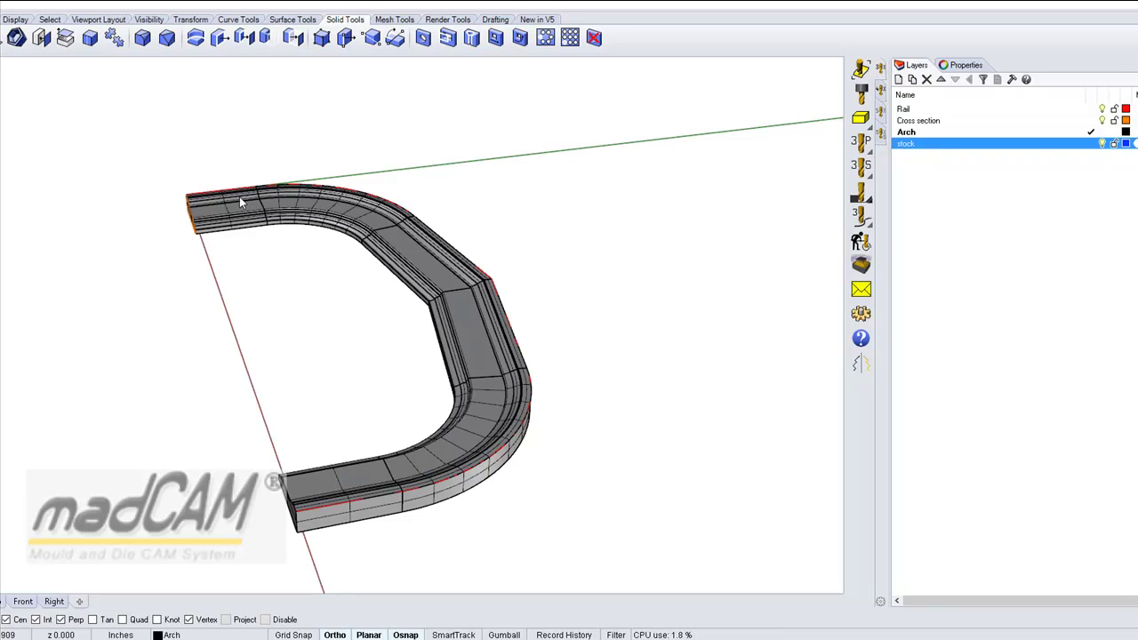
{"action": "right_click_drag", "start_coordinate": [354, 476], "coordinate": [483, 459]}
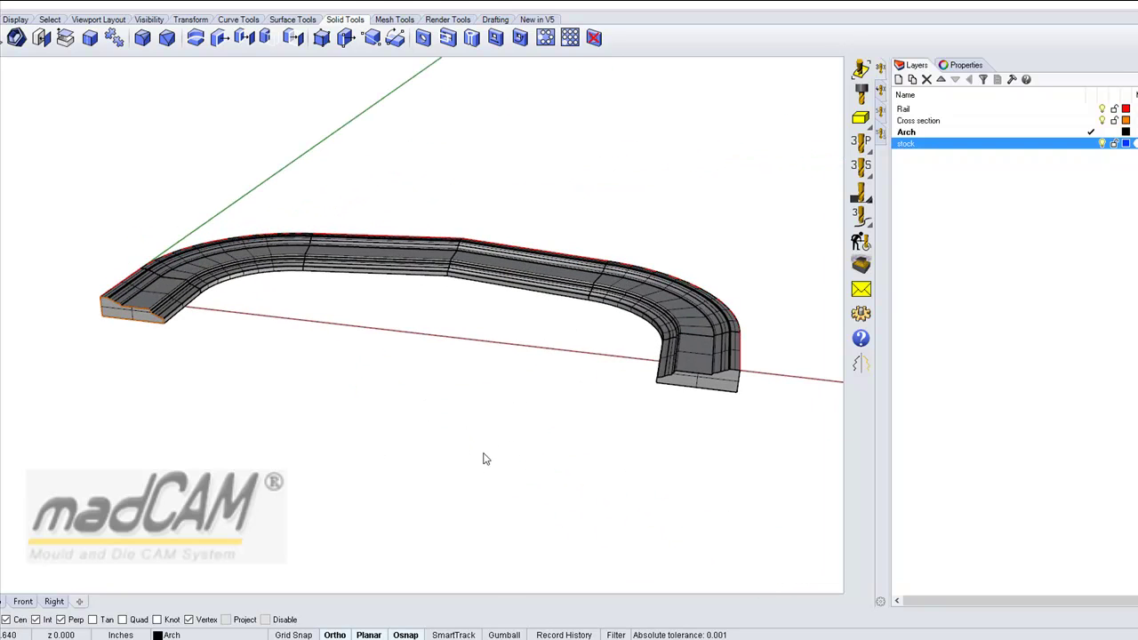
{"action": "right_click_drag", "start_coordinate": [418, 399], "coordinate": [411, 447]}
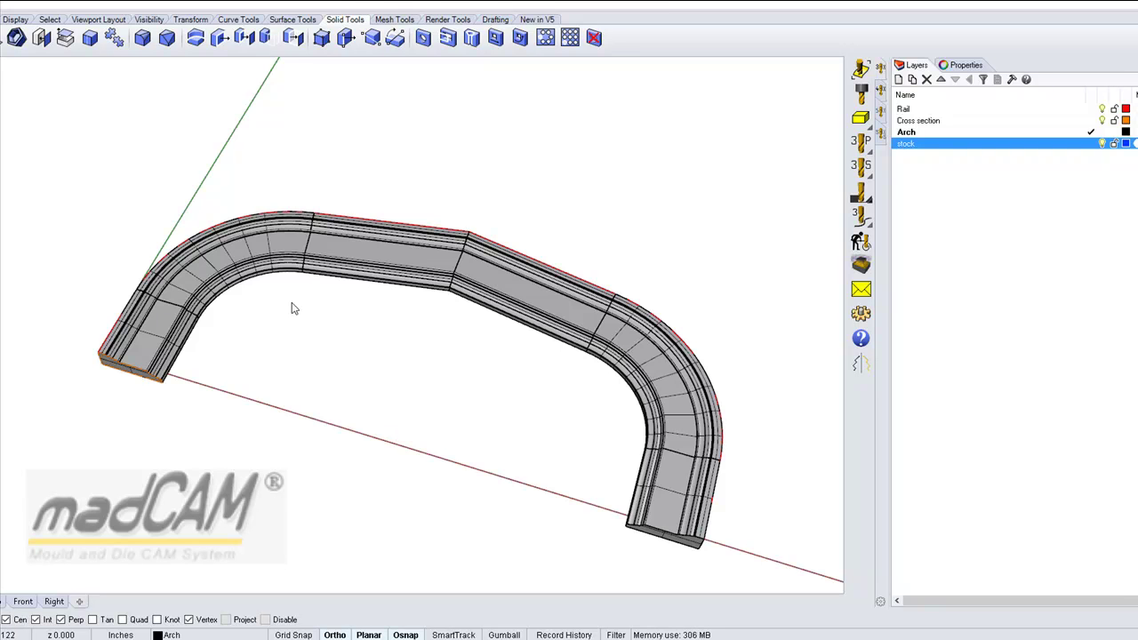
{"action": "right_click_drag", "start_coordinate": [292, 308], "coordinate": [263, 250]}
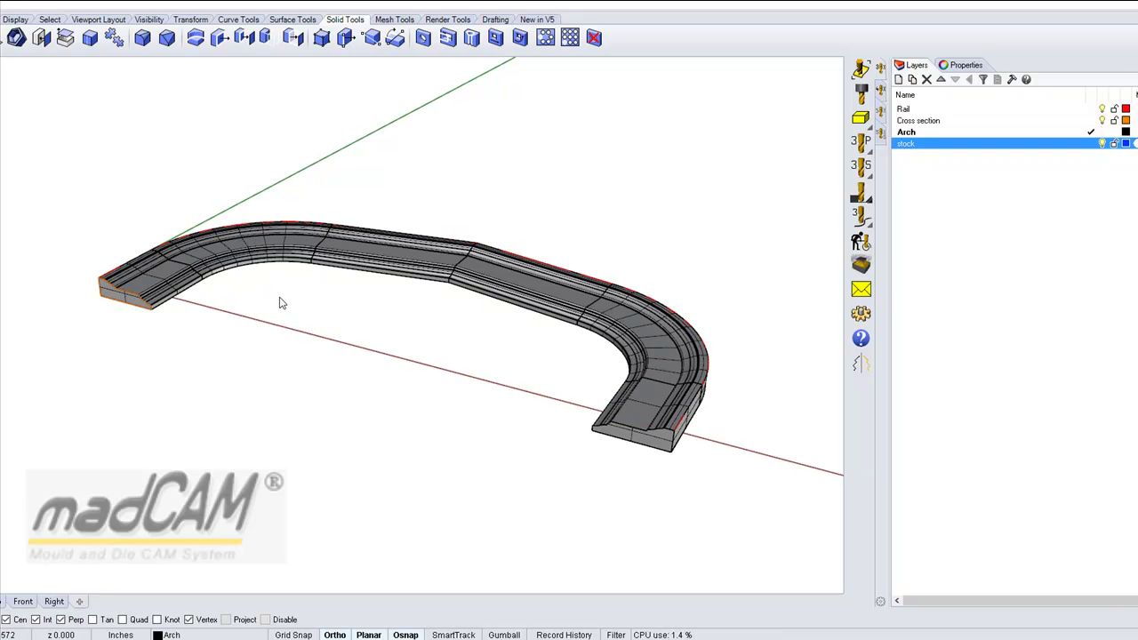
{"action": "right_click_drag", "start_coordinate": [262, 298], "coordinate": [183, 266]}
{"action": "scroll", "coordinate": [110, 237], "scroll_direction": "up", "scroll_amount": 3}
{"action": "right_click_drag", "start_coordinate": [111, 236], "coordinate": [300, 283]}
{"action": "scroll", "coordinate": [283, 284], "scroll_direction": "up", "scroll_amount": 3}
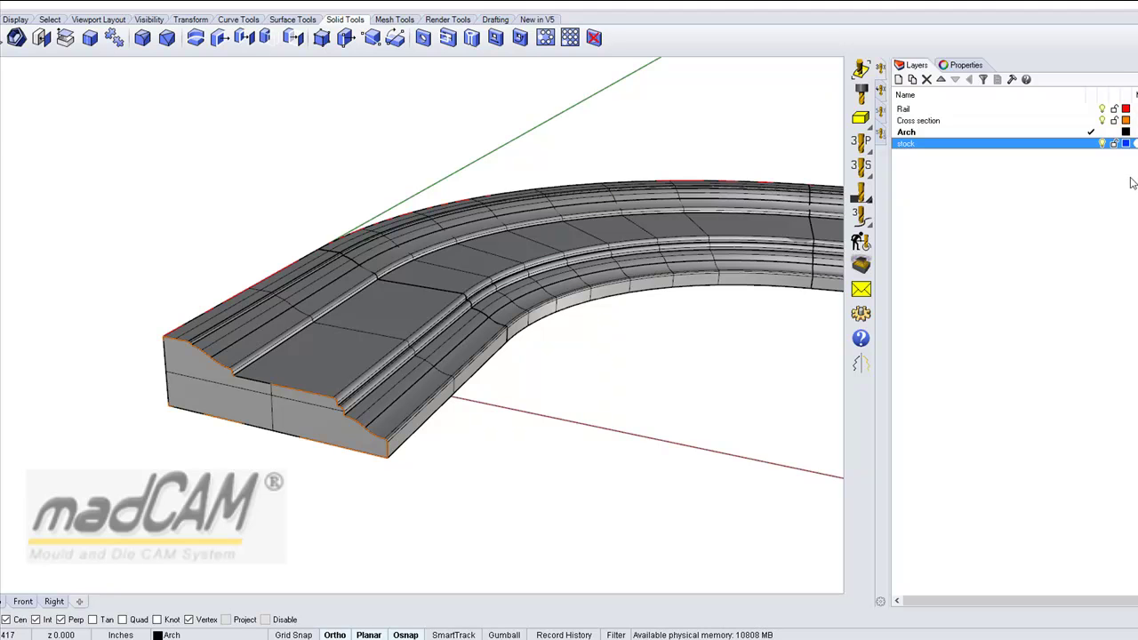
Step: Make the stock layer current
{"action": "left_click", "coordinate": [1092, 144]}
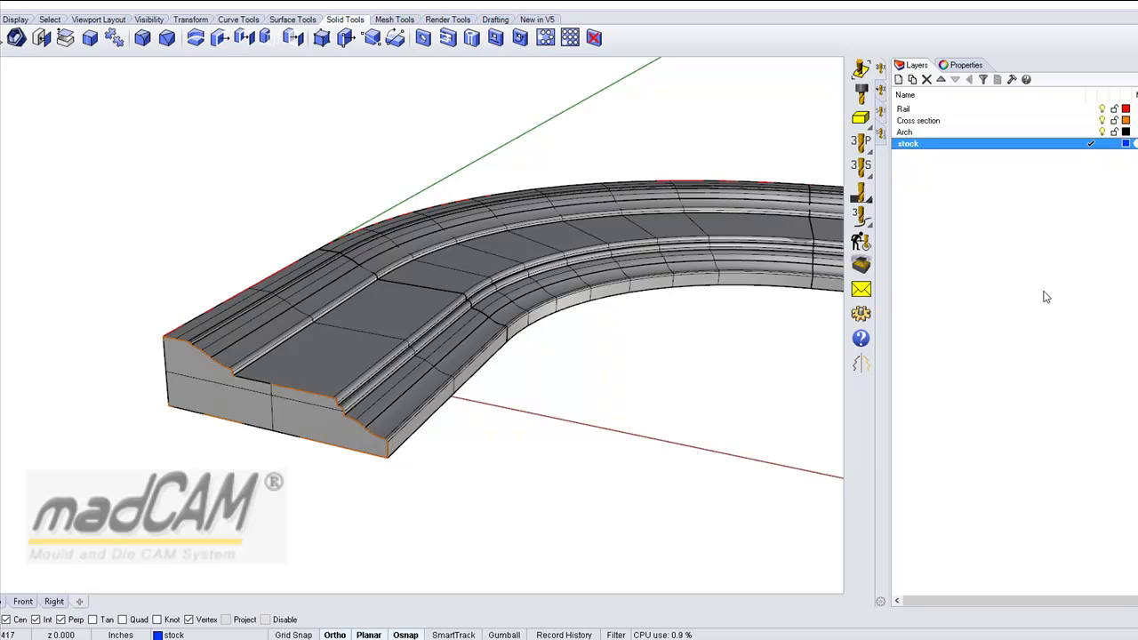
{"action": "scroll", "coordinate": [411, 263], "scroll_direction": "down", "scroll_amount": 5}
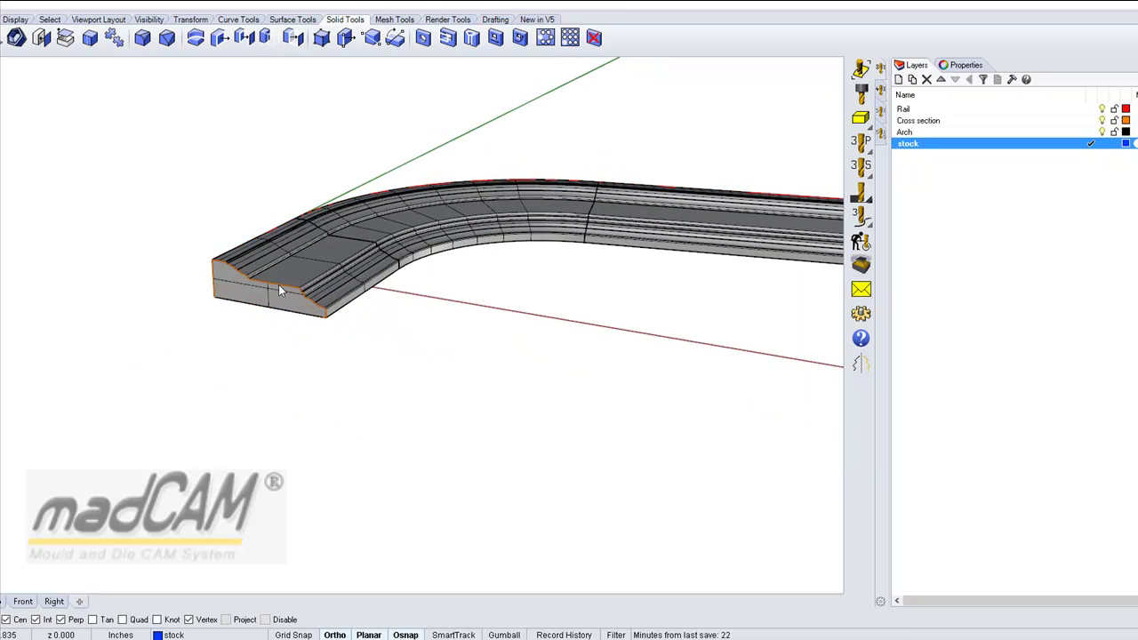
{"action": "right_click_drag", "start_coordinate": [406, 297], "coordinate": [293, 347]}
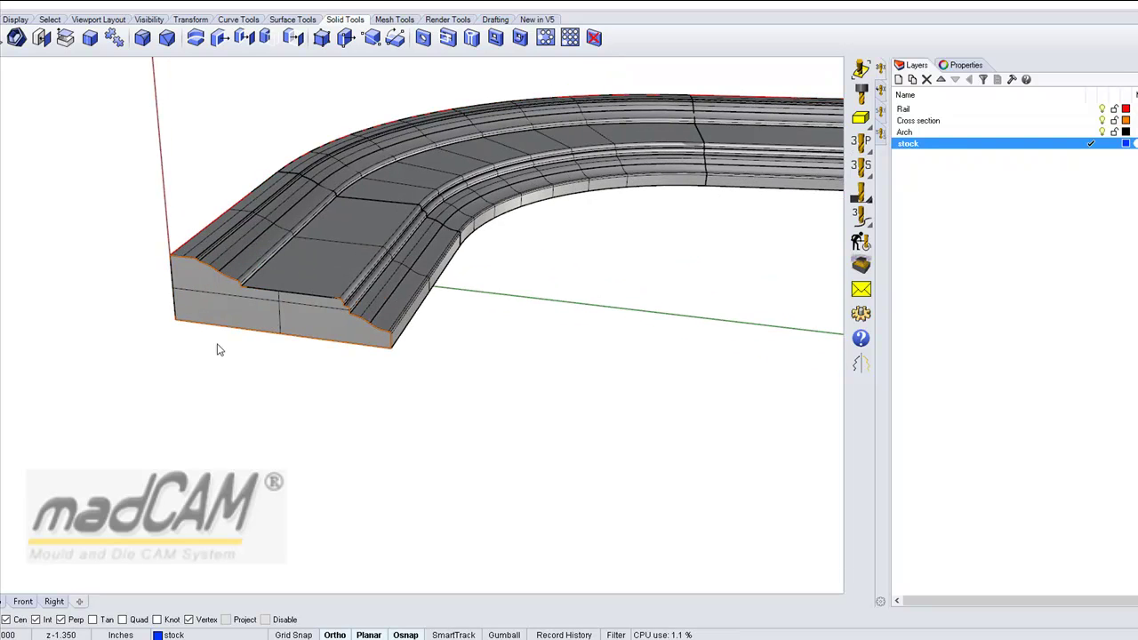
Step: Draw a vertical rectangle between opposite corners of the moulding's end profile
{"action": "left_click", "coordinate": [253, 21]}
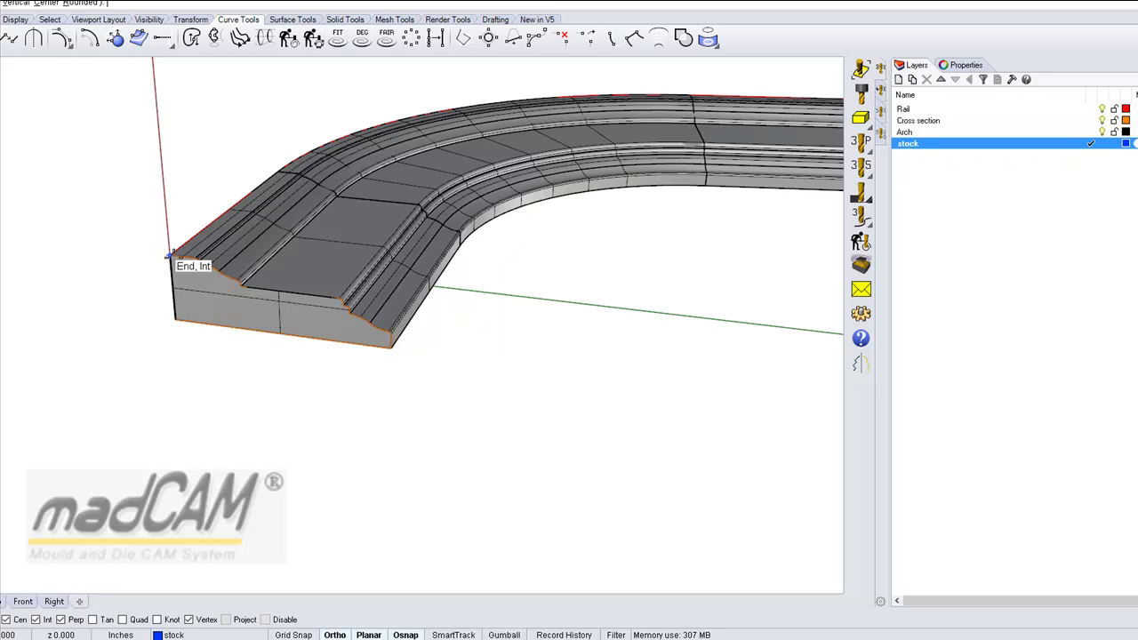
{"action": "left_click", "coordinate": [171, 257]}
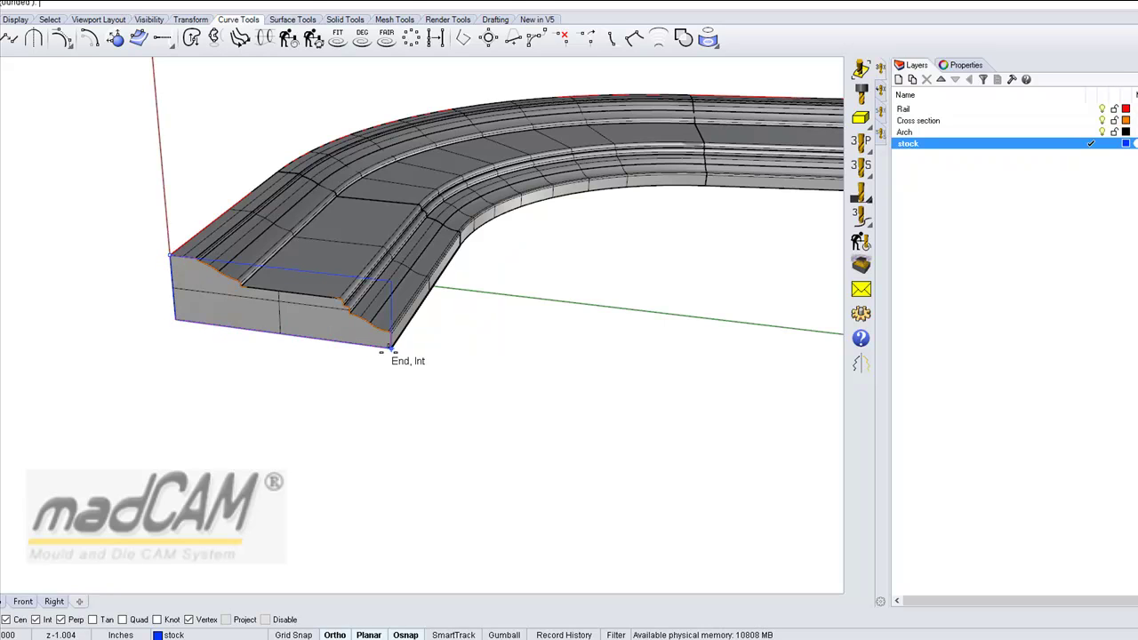
{"action": "left_click", "coordinate": [390, 348]}
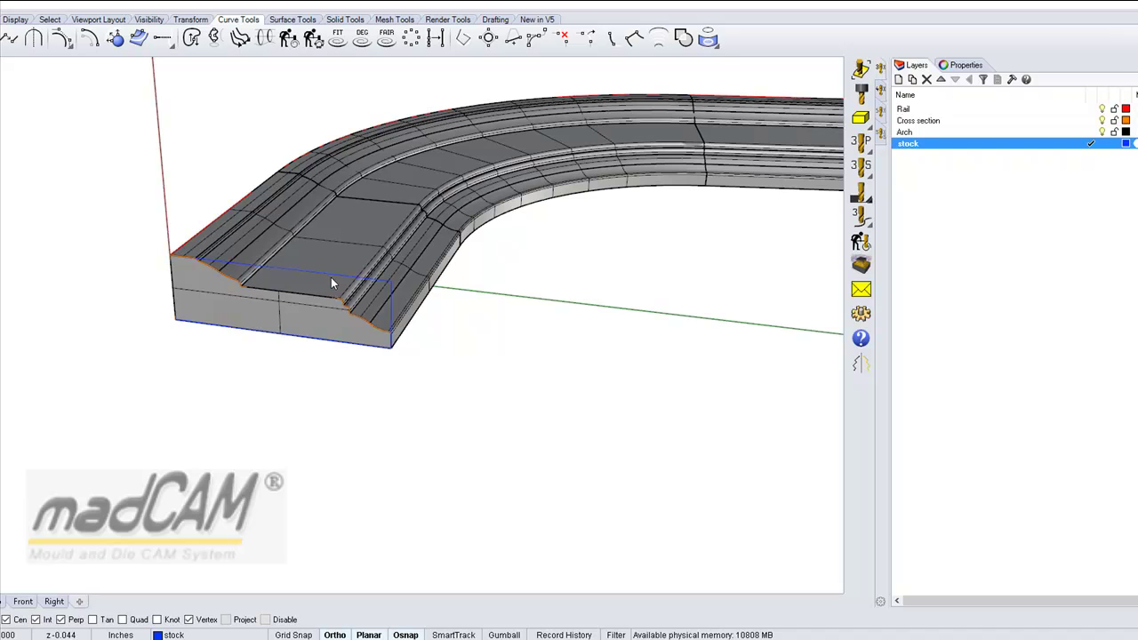
{"action": "right_click_drag", "start_coordinate": [418, 347], "coordinate": [442, 274]}
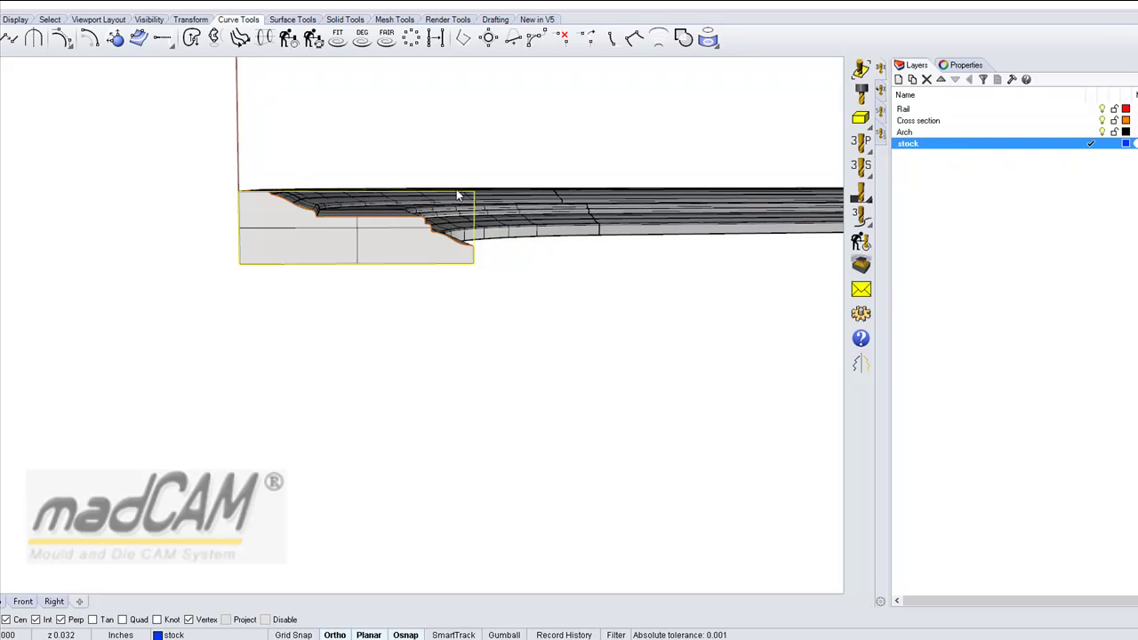
{"action": "right_click_drag", "start_coordinate": [423, 193], "coordinate": [411, 197]}
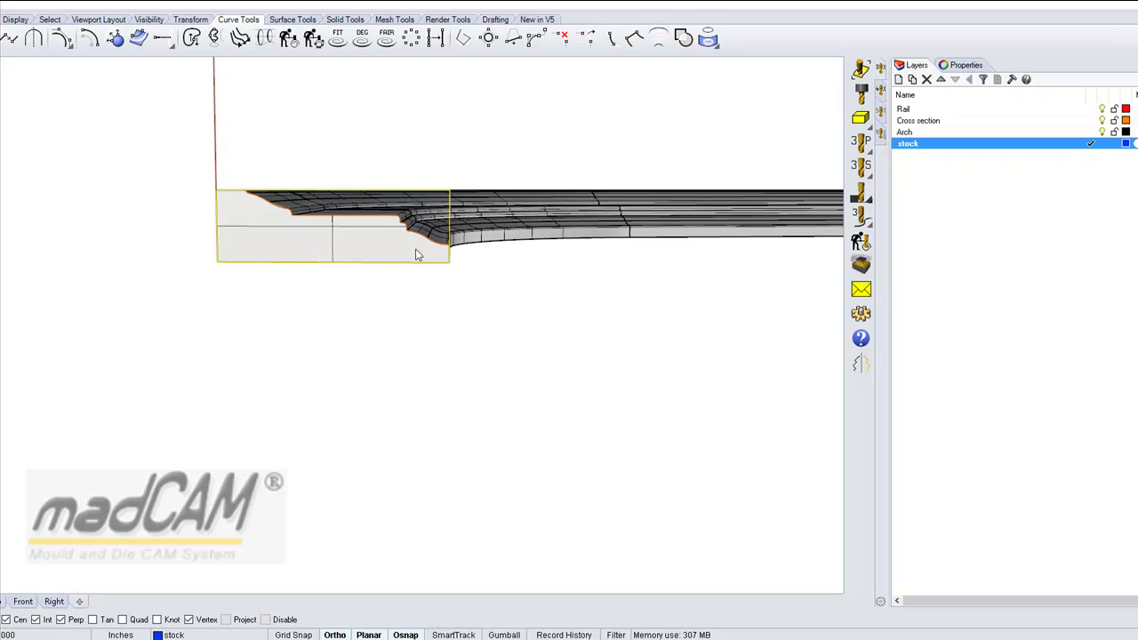
{"action": "right_click_drag", "start_coordinate": [417, 239], "coordinate": [431, 280]}
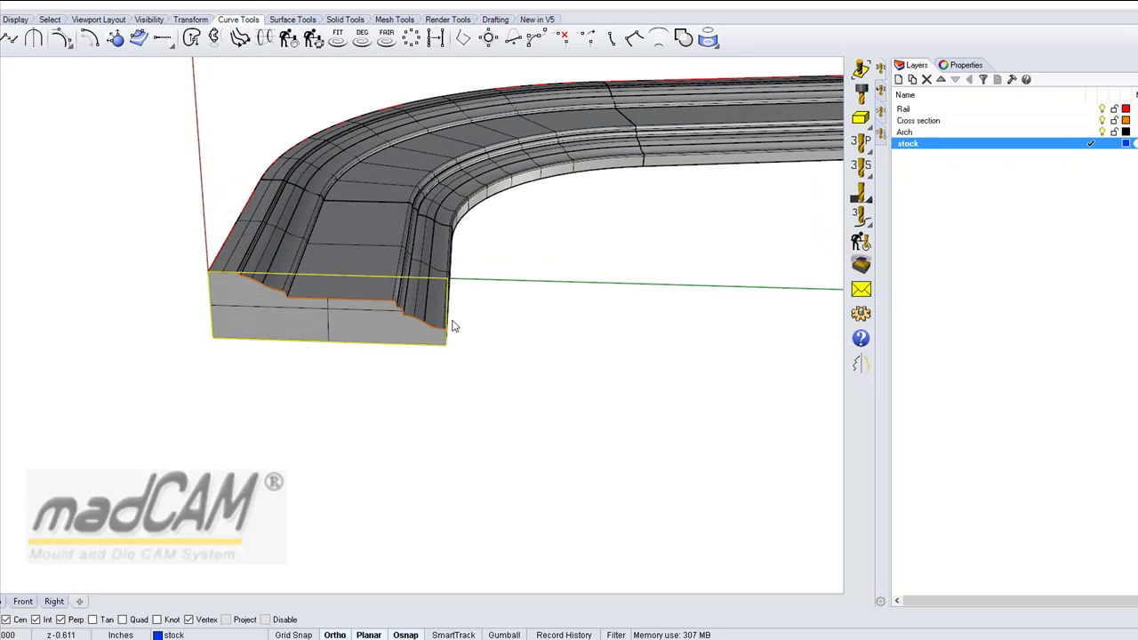
{"action": "right_click_drag", "start_coordinate": [459, 320], "coordinate": [538, 326]}
{"action": "scroll", "coordinate": [486, 367], "scroll_direction": "up", "scroll_amount": 1}
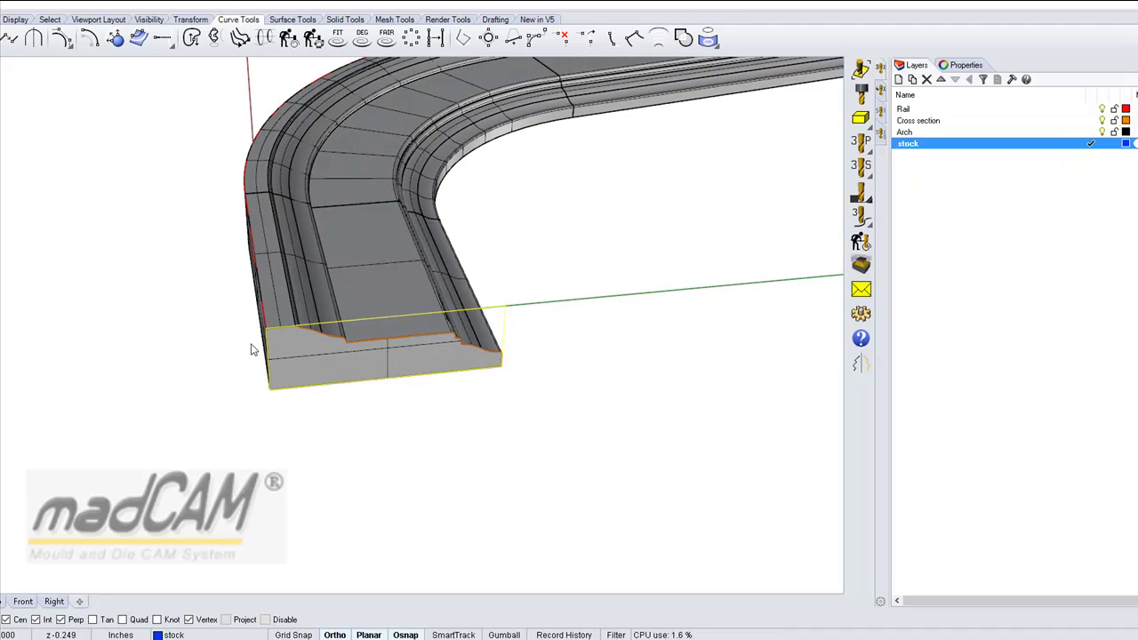
{"action": "scroll", "coordinate": [257, 329], "scroll_direction": "up", "scroll_amount": 3}
{"action": "scroll", "coordinate": [276, 307], "scroll_direction": "up", "scroll_amount": 2}
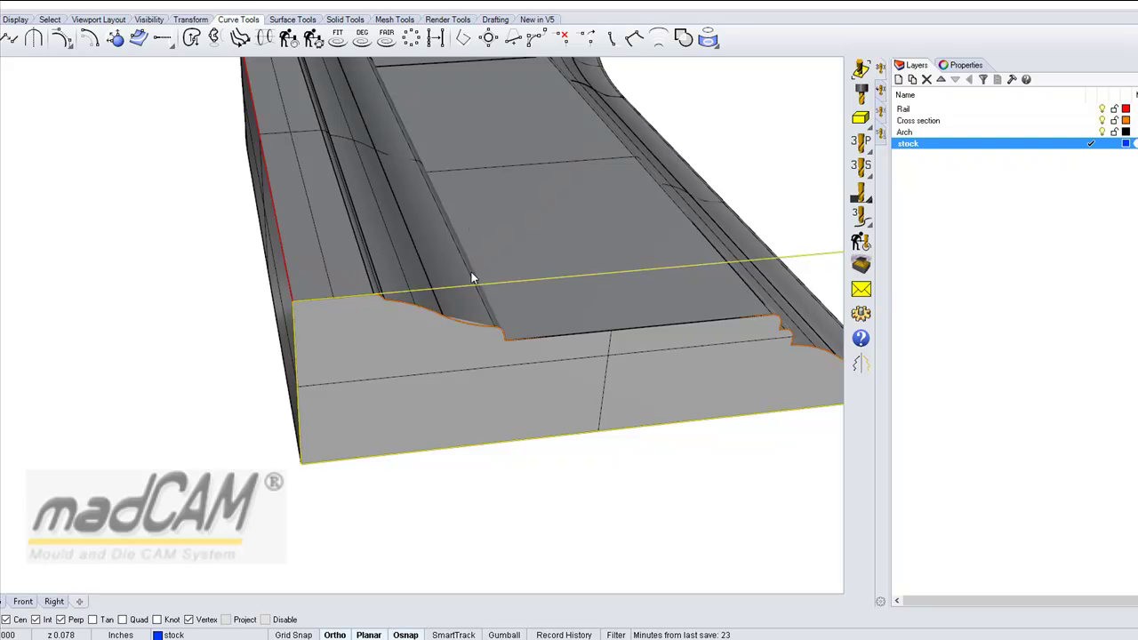
{"action": "scroll", "coordinate": [533, 303], "scroll_direction": "down", "scroll_amount": 3}
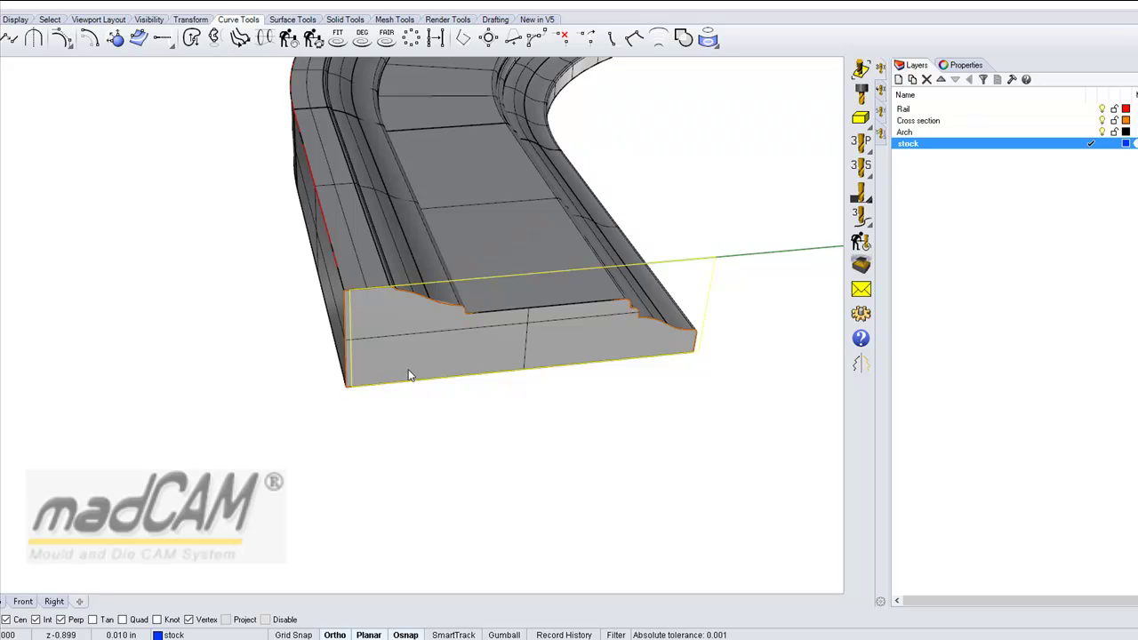
{"action": "right_click_drag", "start_coordinate": [409, 370], "coordinate": [394, 334]}
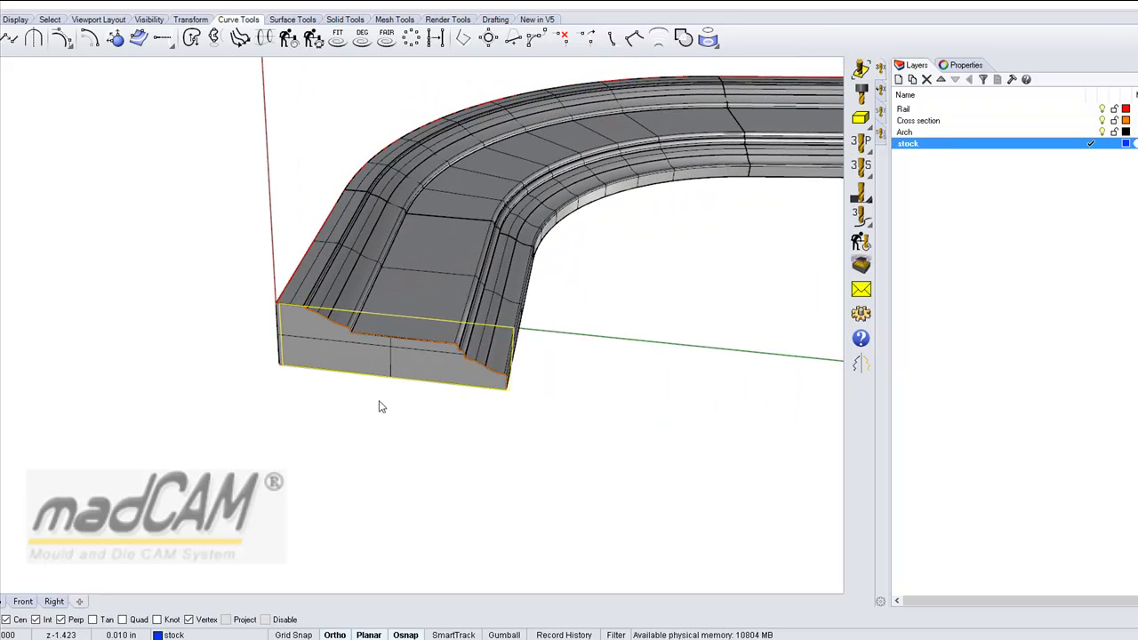
Step: Deselect the rectangle and turn off the Arch layer to hide the solid
{"action": "left_click", "coordinate": [419, 400]}
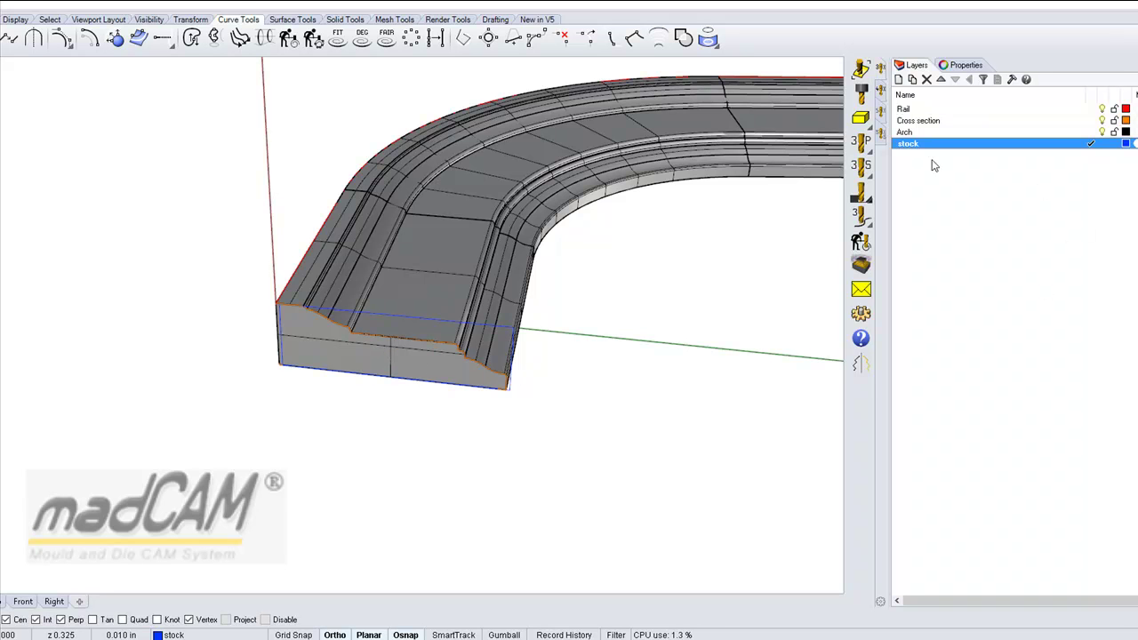
{"action": "right_click_drag", "start_coordinate": [333, 312], "coordinate": [495, 354]}
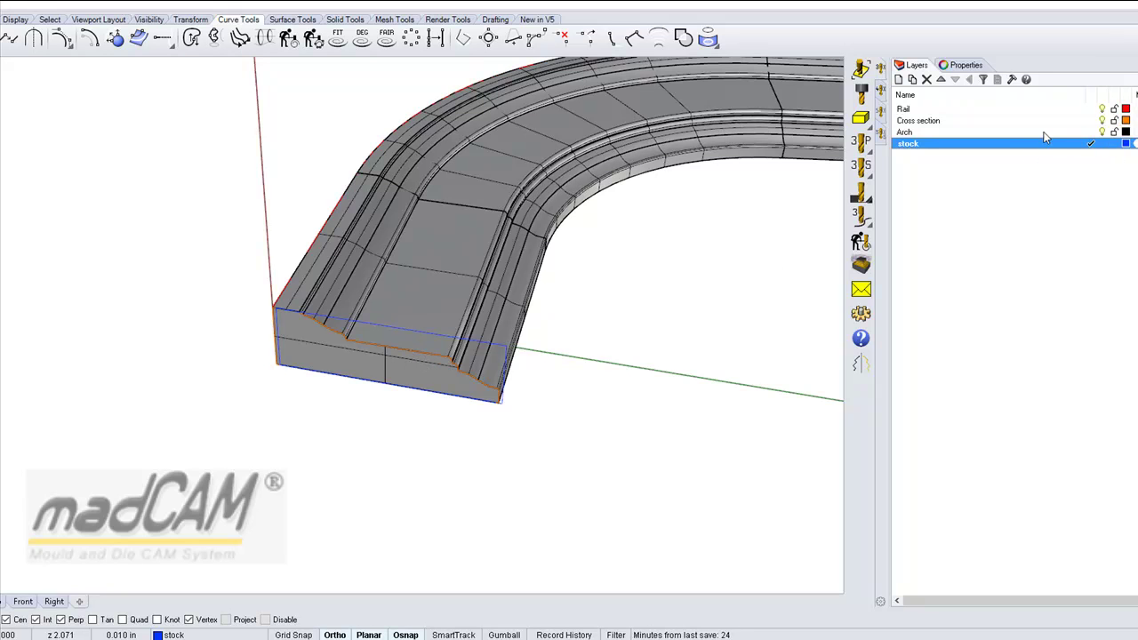
{"action": "left_click", "coordinate": [1101, 131]}
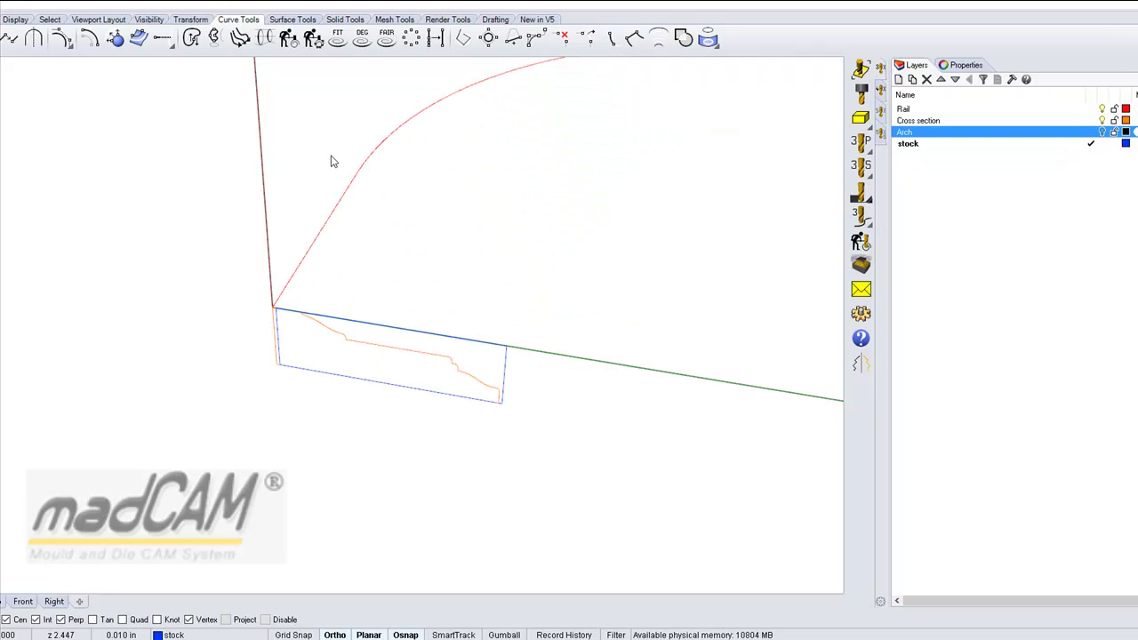
Step: Run Sweep 1 Rail with the arch rail and stock rectangle, accepting the default seam and options
{"action": "left_click", "coordinate": [283, 20]}
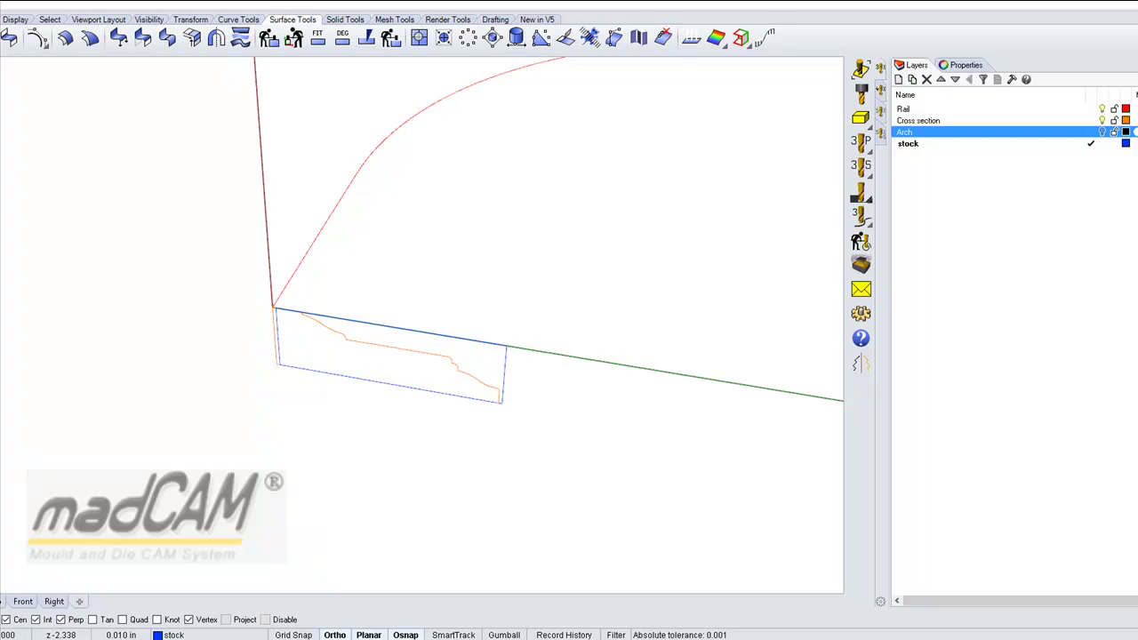
{"action": "left_click", "coordinate": [308, 260]}
{"action": "left_click", "coordinate": [506, 378]}
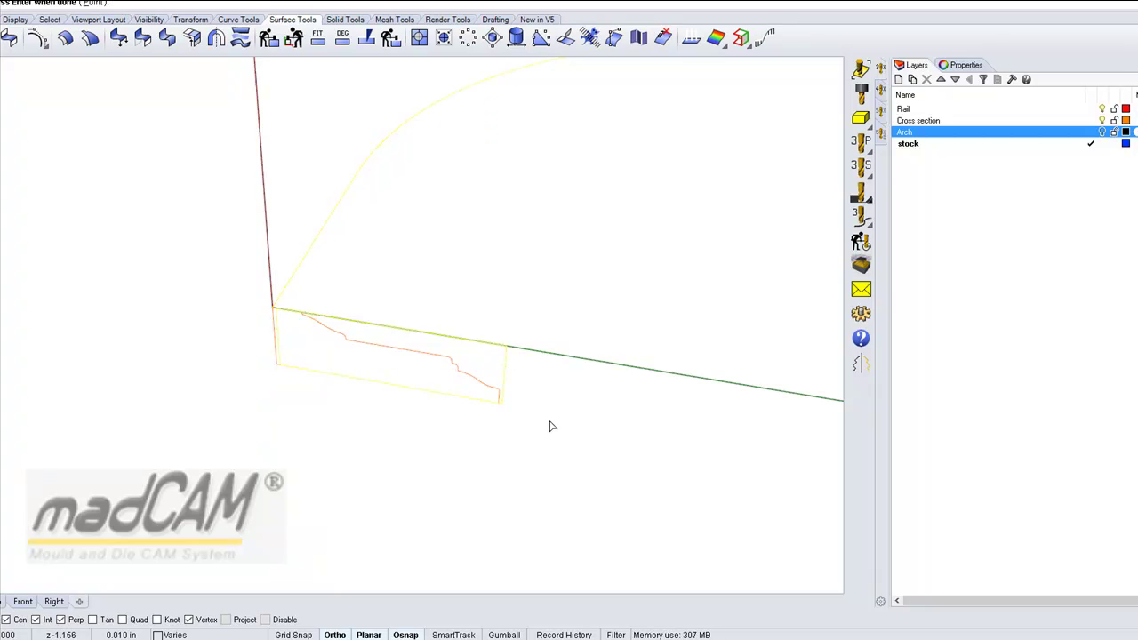
{"action": "key", "text": "Return"}
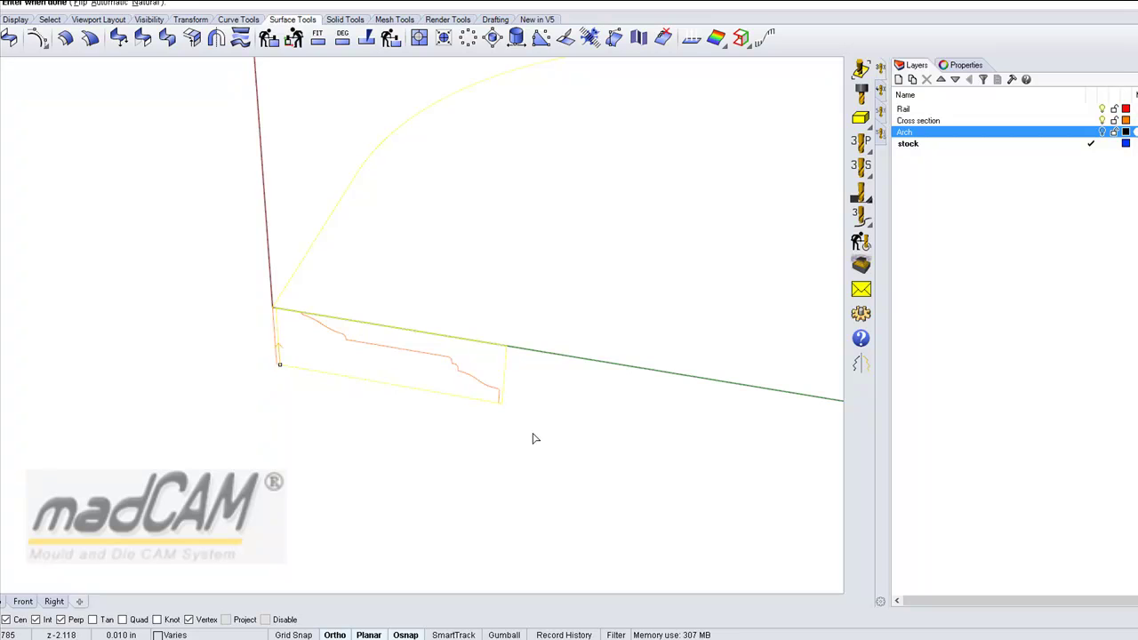
{"action": "key", "text": "Return"}
{"action": "left_click", "coordinate": [598, 388]}
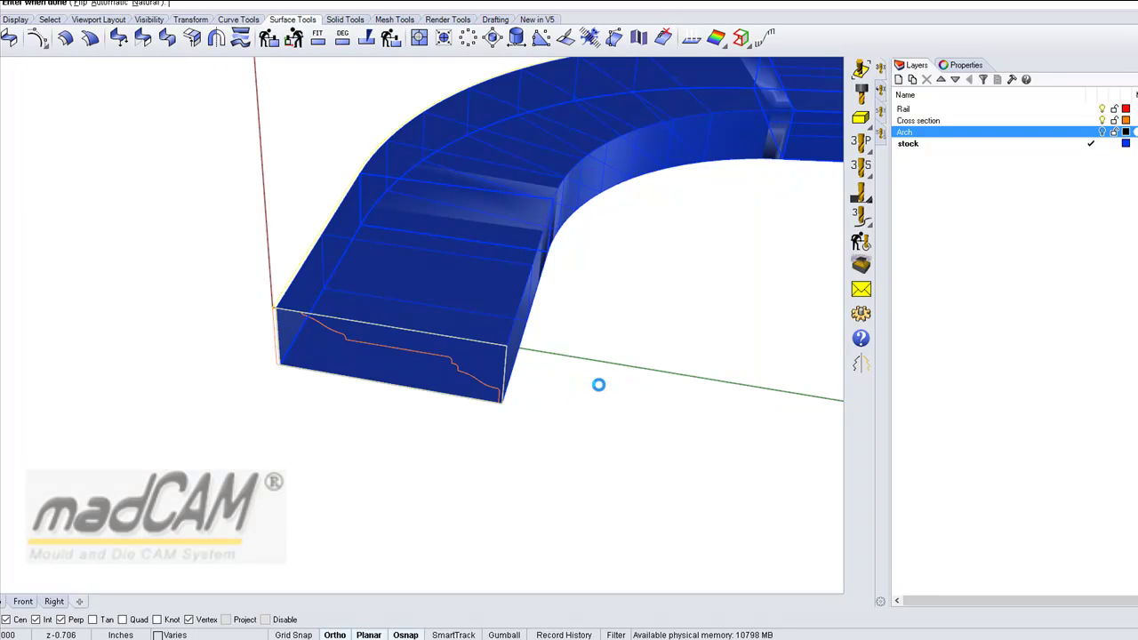